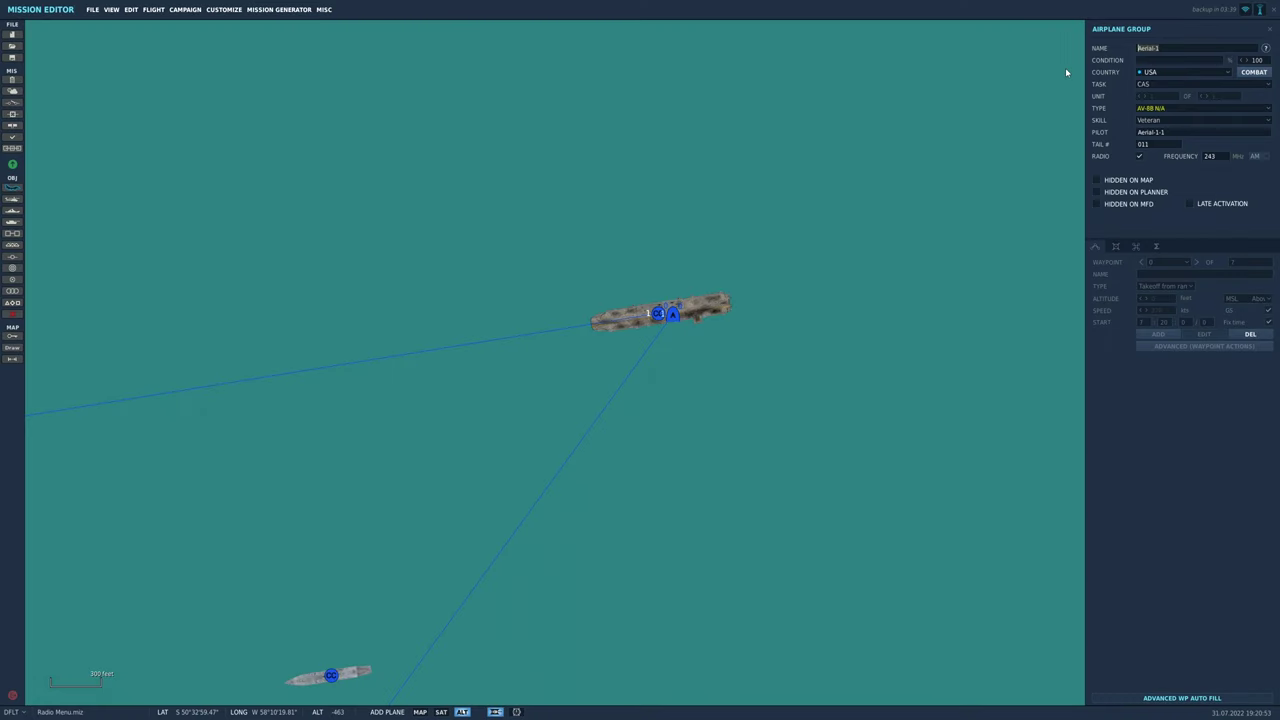
Step: Rename the group Harrier-2 and set its pilot skill to Ace
type("Harrier-2")
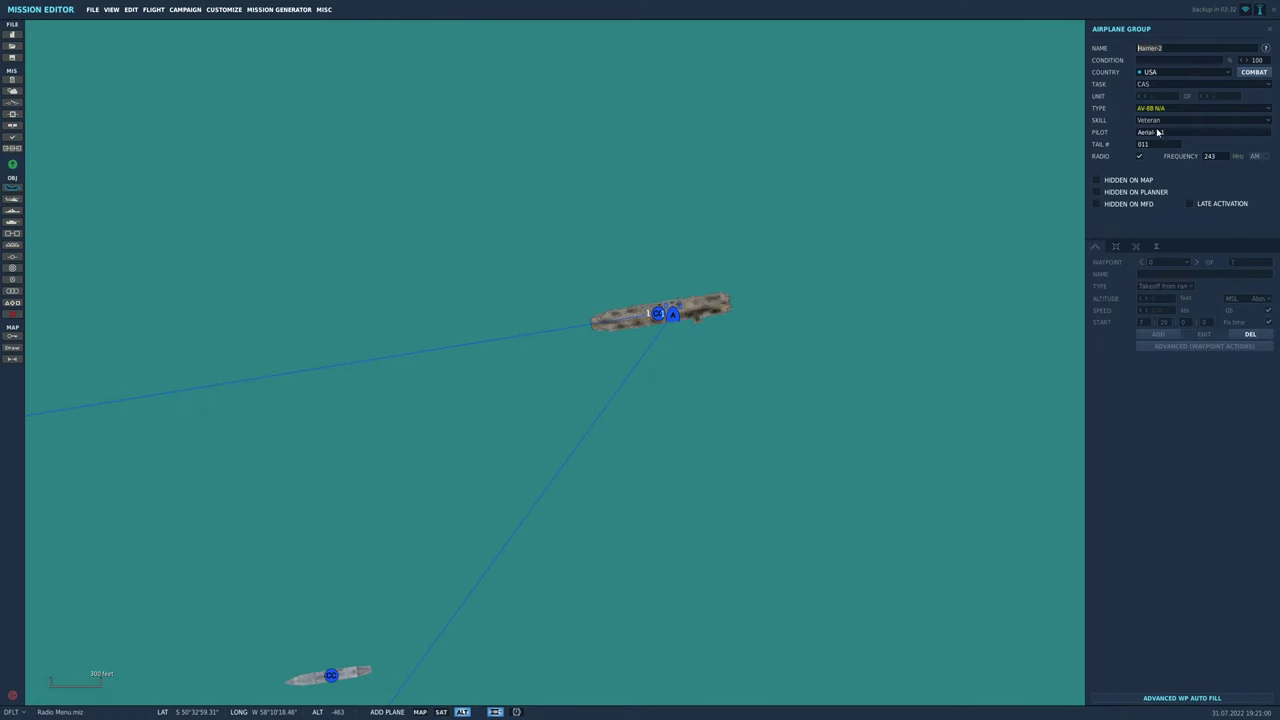
key("Return")
left_click(1200, 120)
left_click(1190, 174)
Step: Set the task to Ground Attack, load Interdiction 1 weapons and reduce fuel to 83%
left_click(1116, 246)
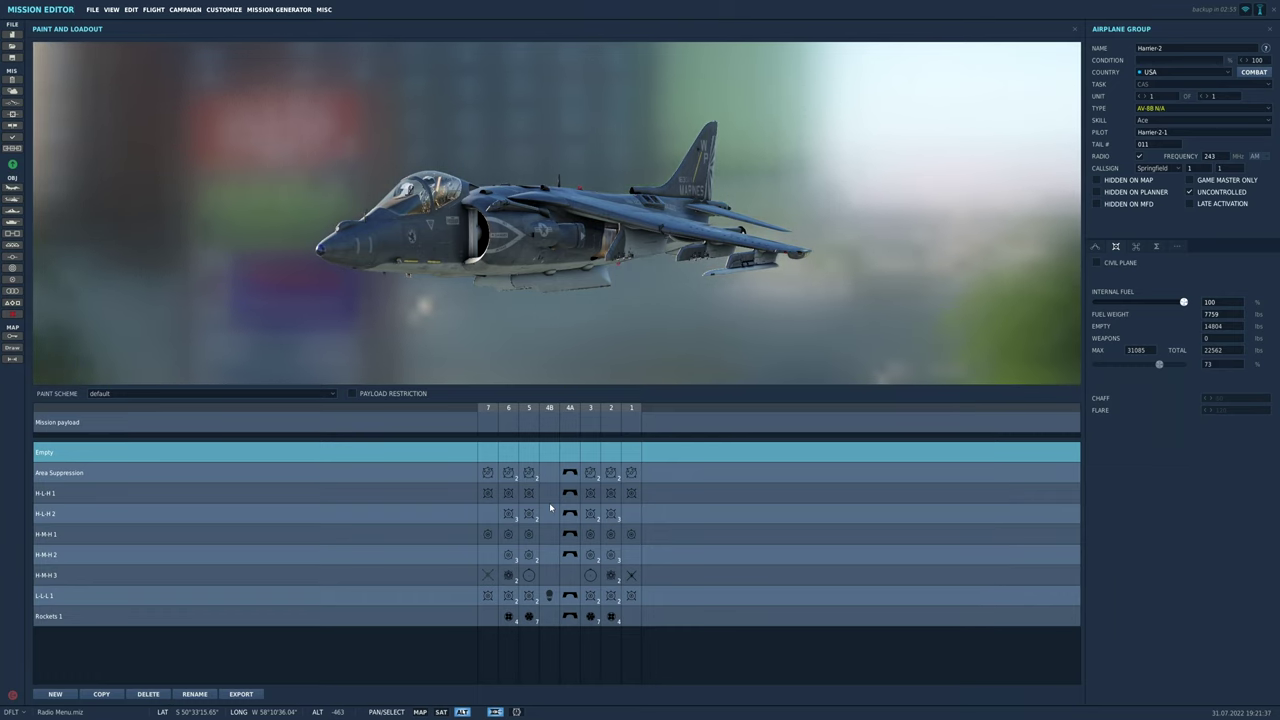
left_click(1200, 84)
left_click(1170, 160)
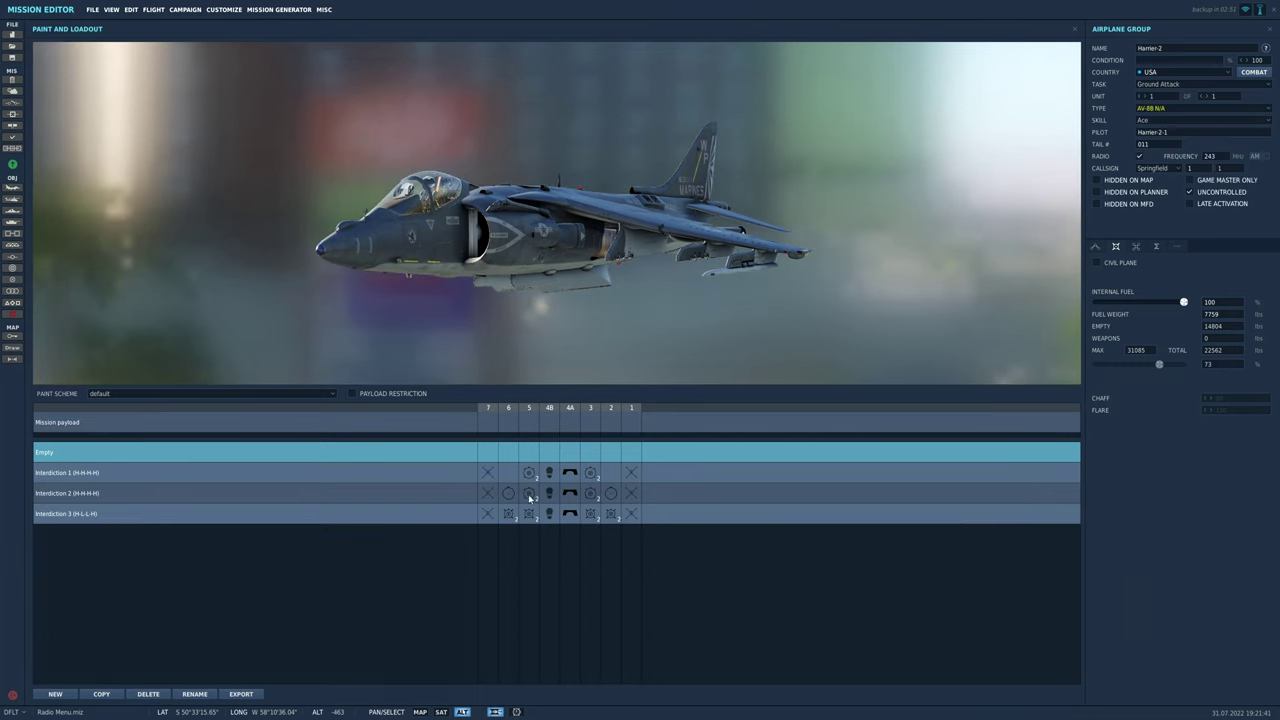
left_click(533, 478)
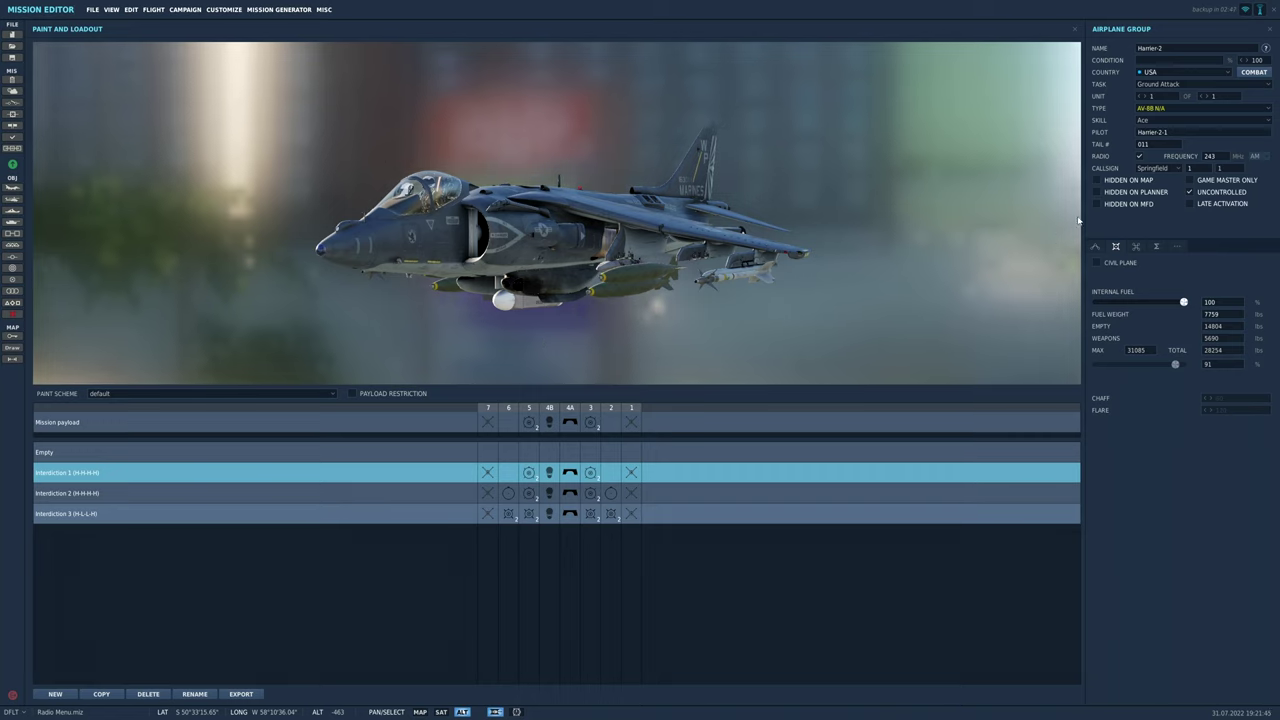
left_click_drag(1184, 302, 1173, 302)
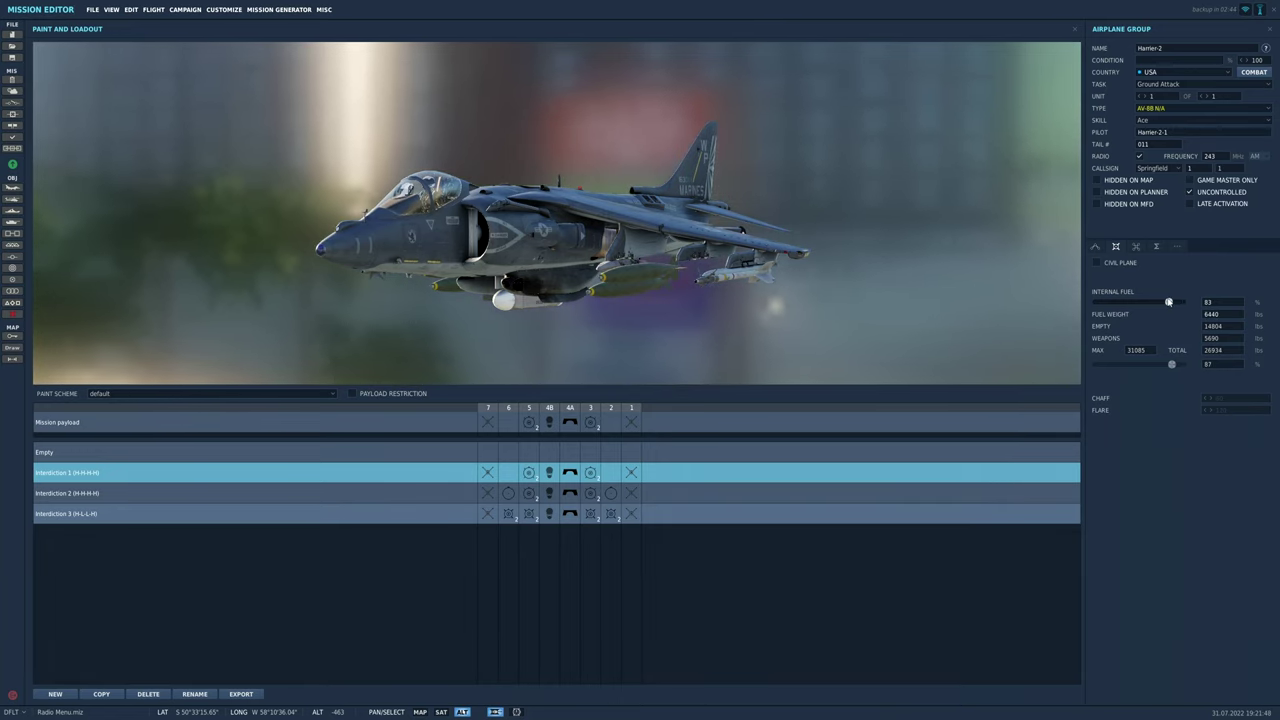
Step: Add a triggered Perform Command action using Start, named TO
left_click(1095, 246)
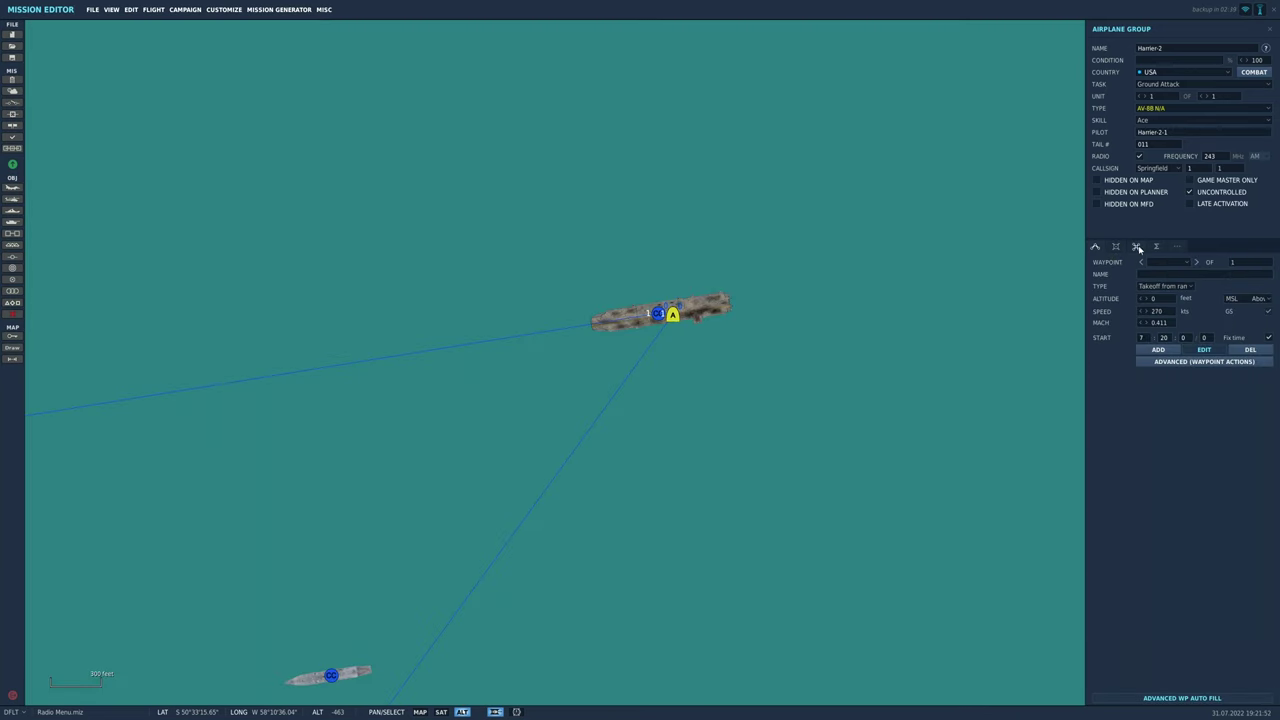
left_click(1137, 247)
left_click(1108, 316)
left_click(1000, 228)
left_click(990, 249)
left_click(1000, 240)
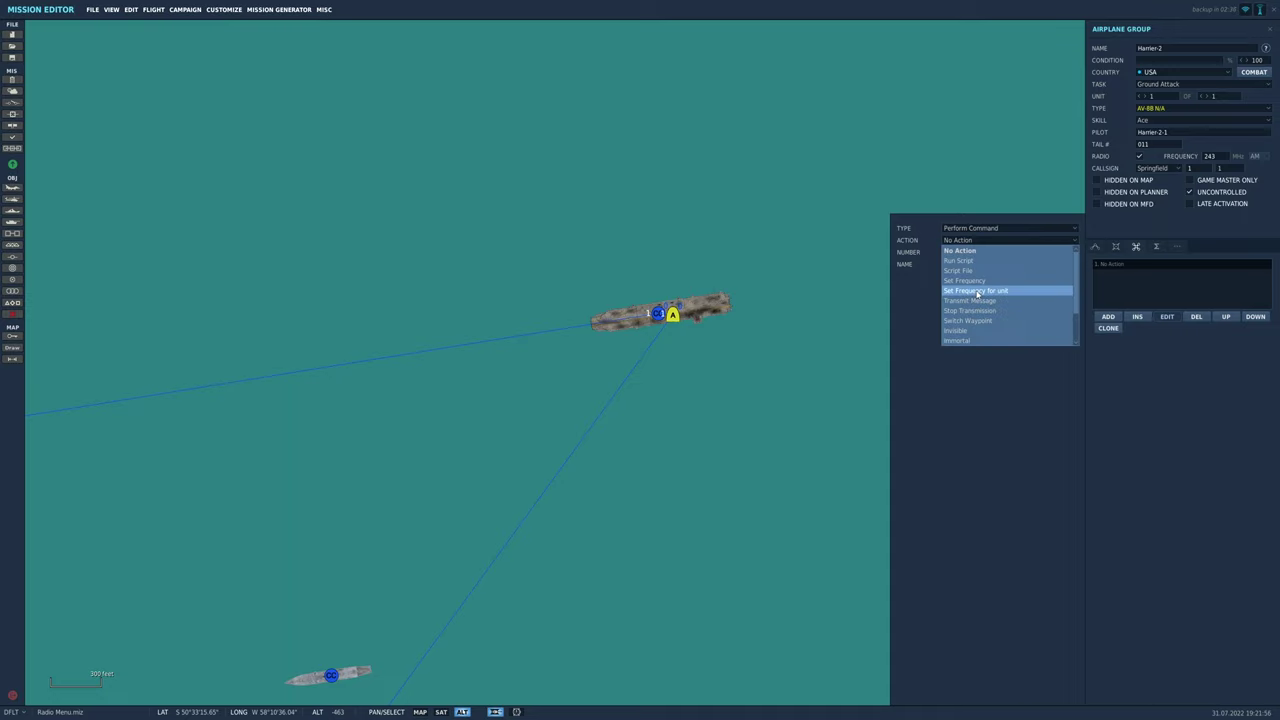
scroll(978, 300, "down", 1)
left_click(978, 318)
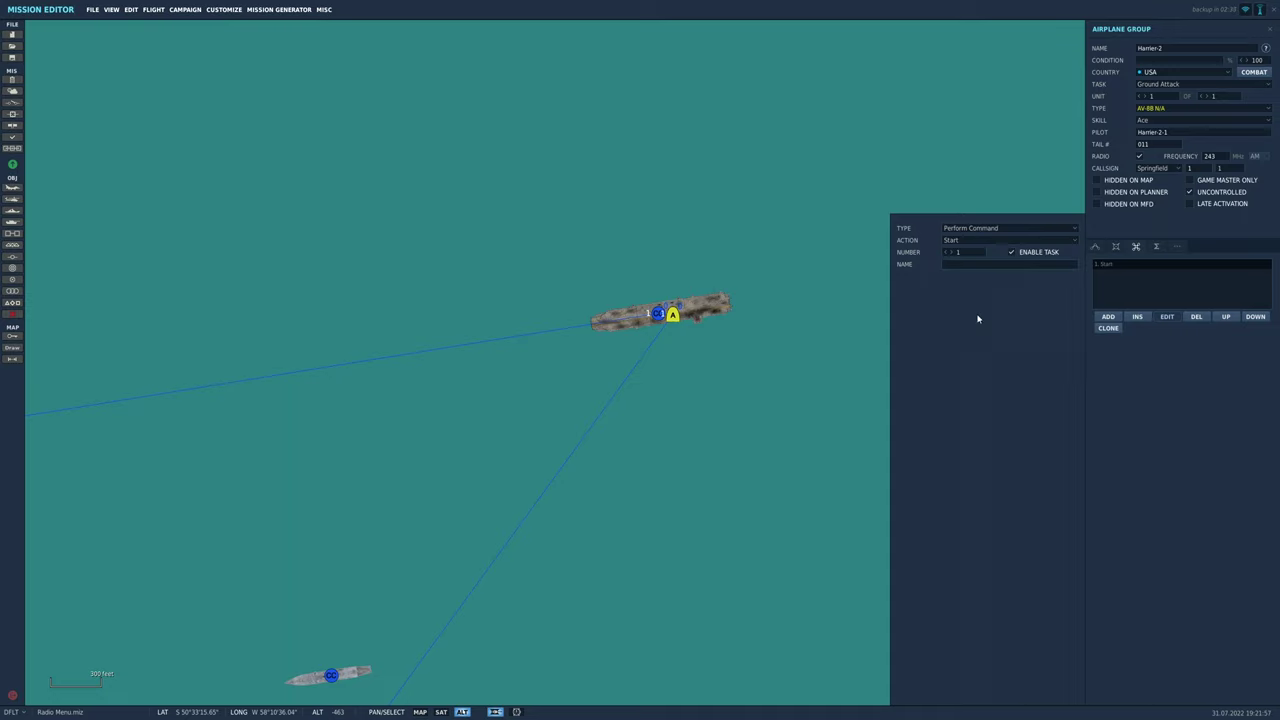
left_click(969, 265)
type("TO")
Step: Keep the waypoint's Reaction to Threat action at PASSIVE DEFENCE
left_click(1097, 245)
left_click(1160, 360)
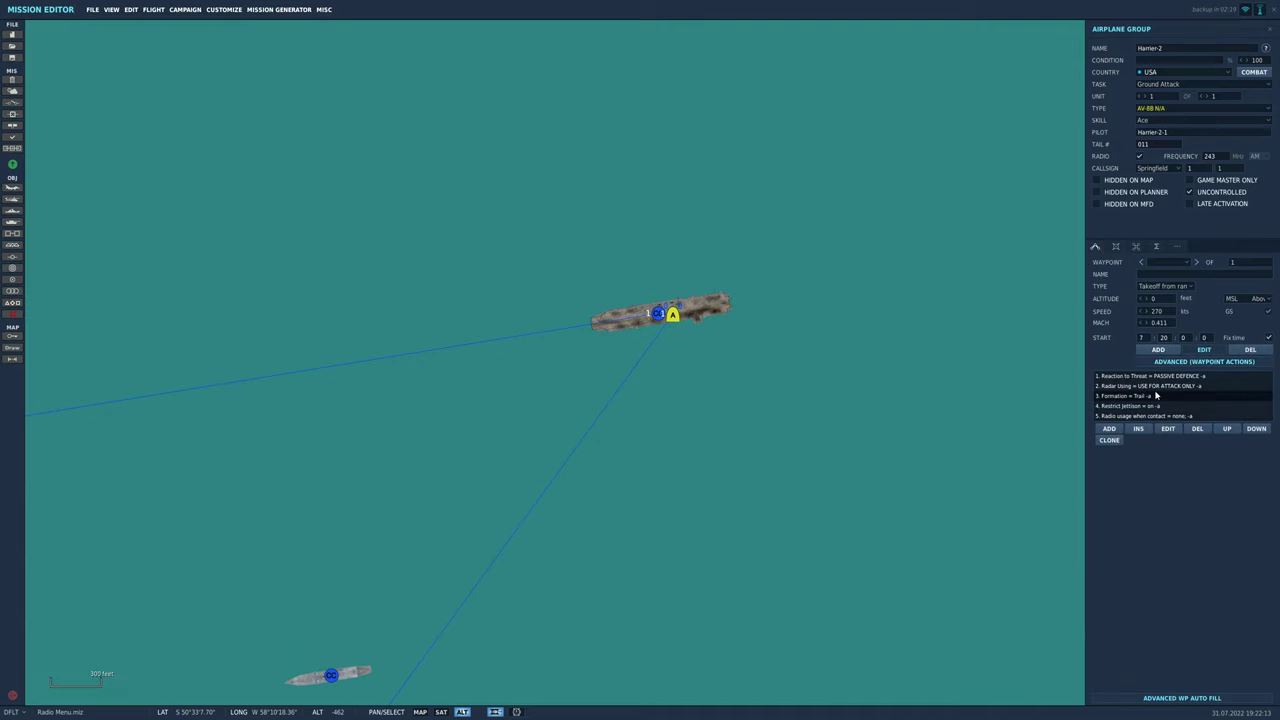
left_click(1150, 376)
left_click(972, 300)
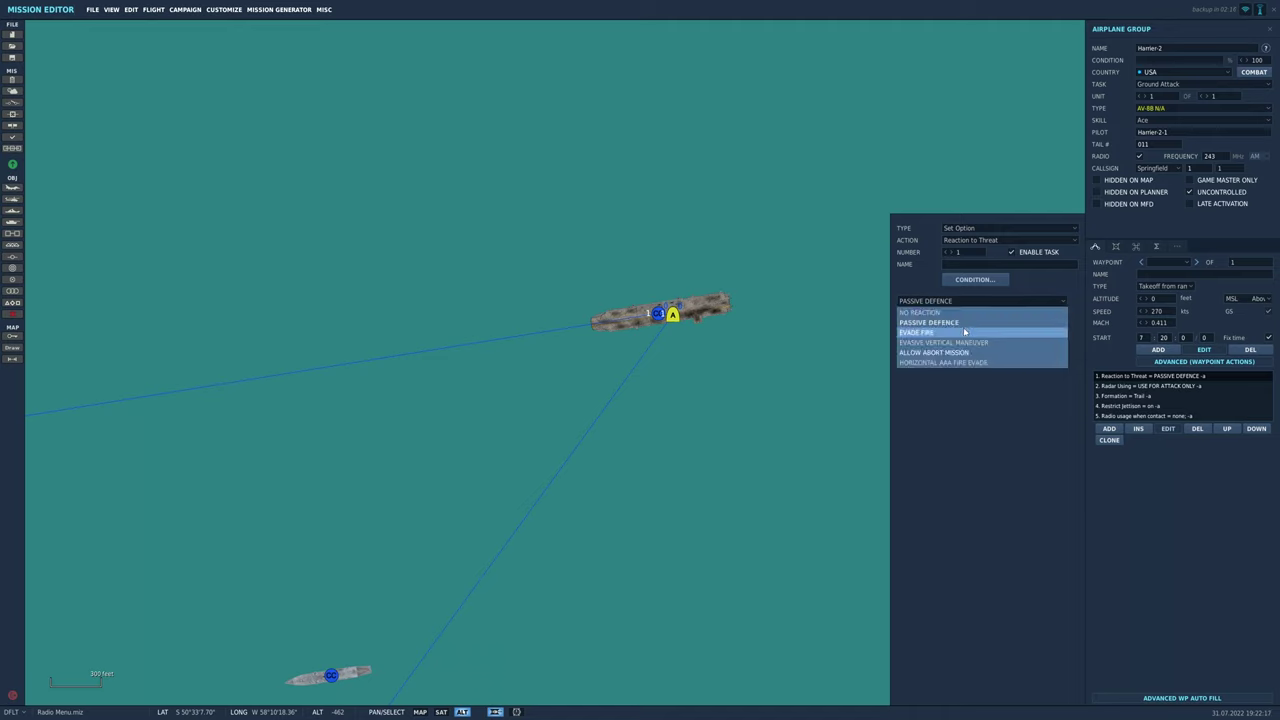
left_click(963, 327)
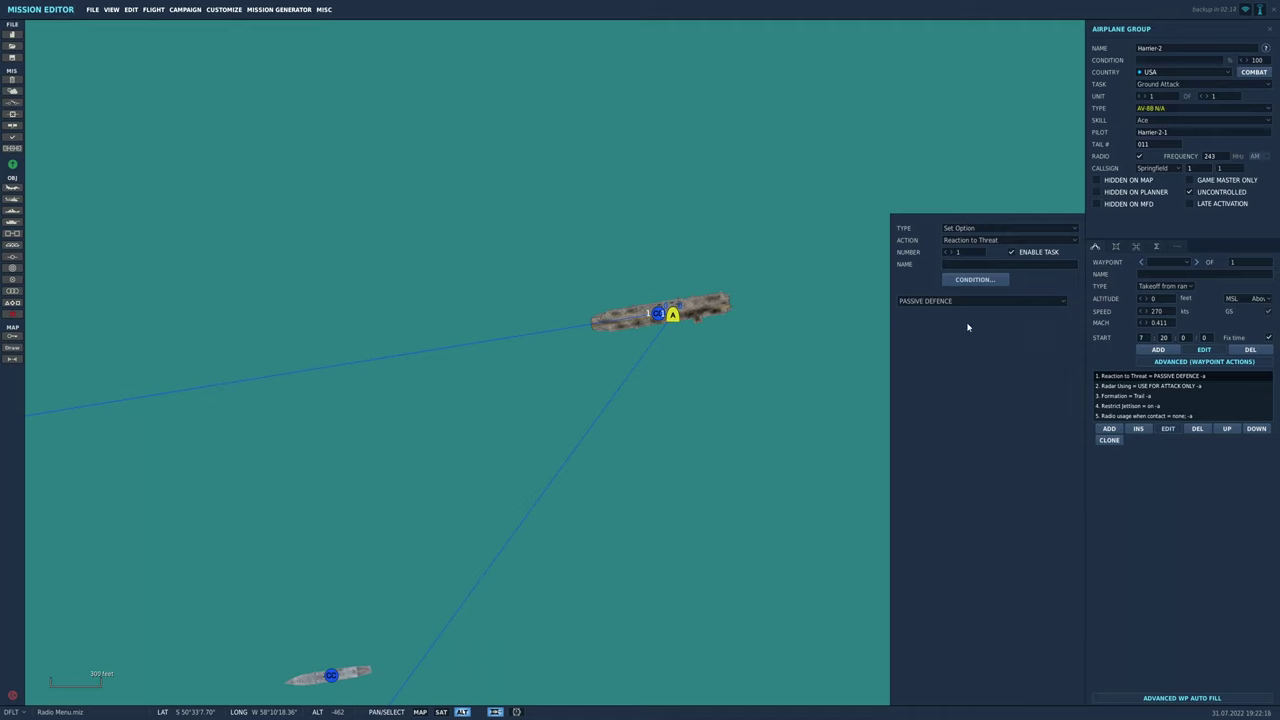
Step: Add a Set Option waypoint action for Chaff-Flare use against fired missiles
left_click(1108, 428)
left_click(980, 229)
left_click(981, 268)
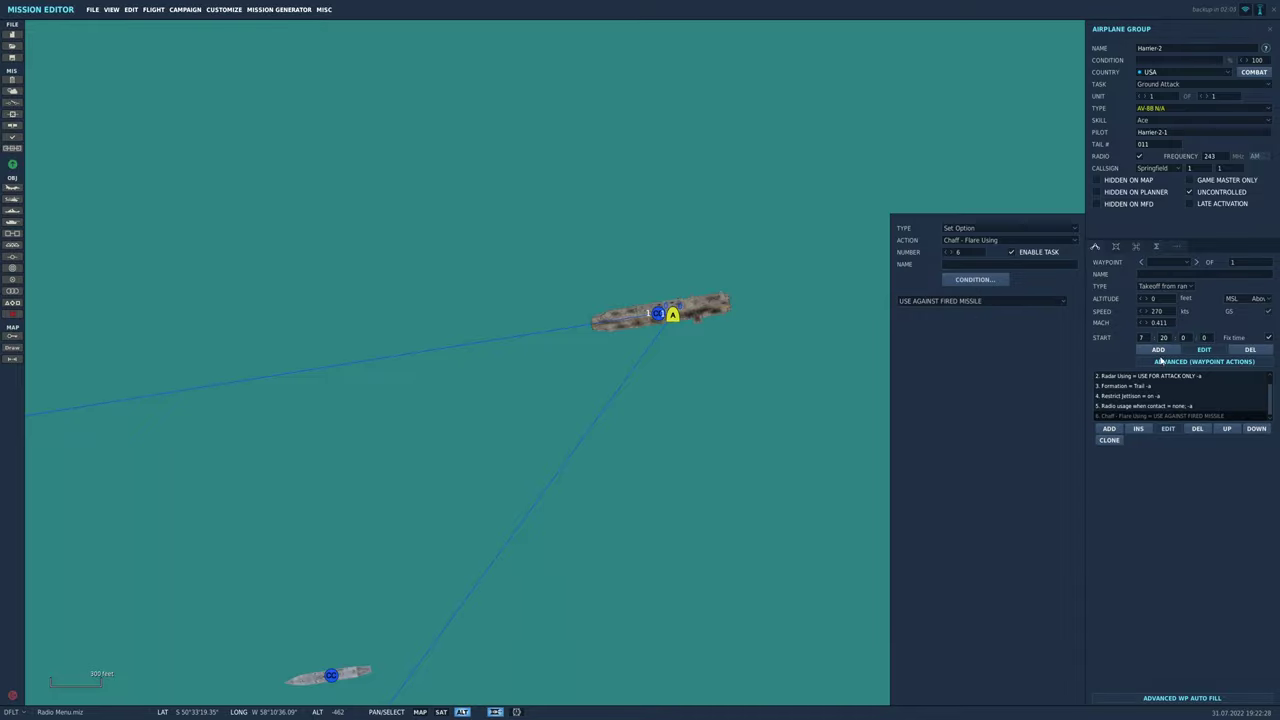
scroll(726, 408, "down", 3)
left_click(726, 408)
scroll(726, 408, "up", 5)
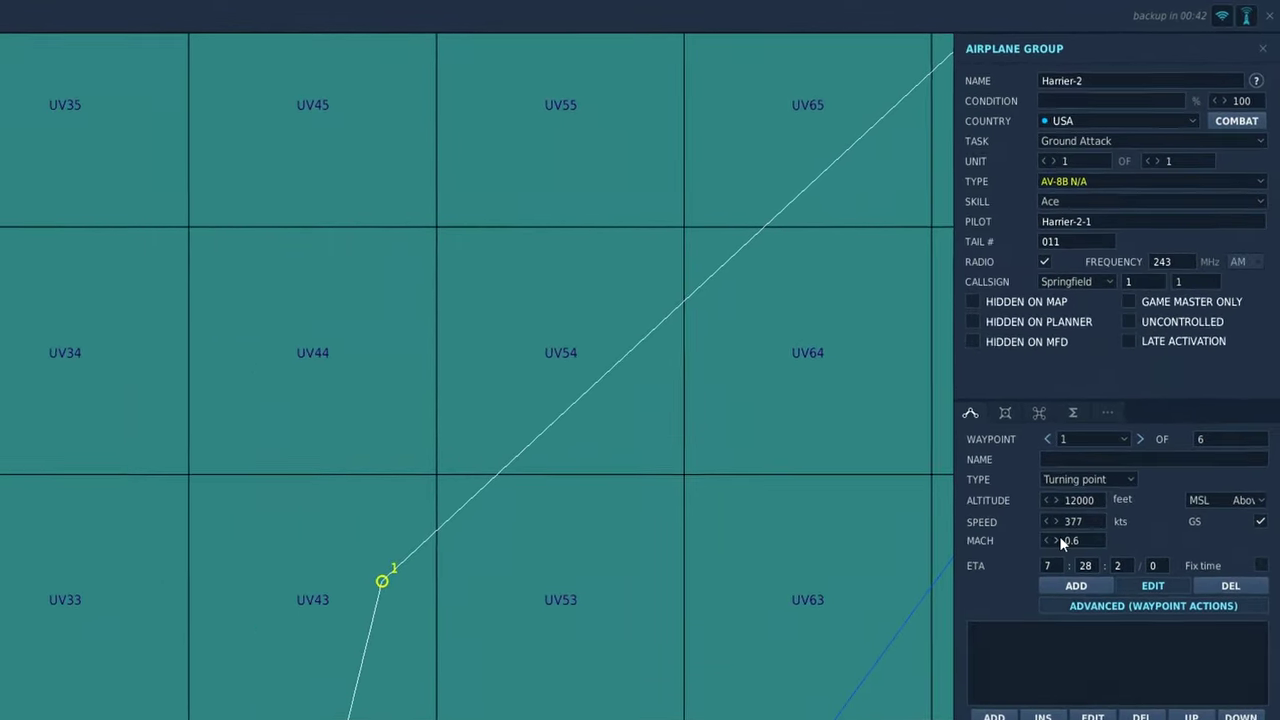
Step: Add an Orbit task named Hold at waypoint 1: Circle pattern, 300 kt, stopping on a user flag
left_click(993, 716)
left_click(656, 480)
left_click(640, 558)
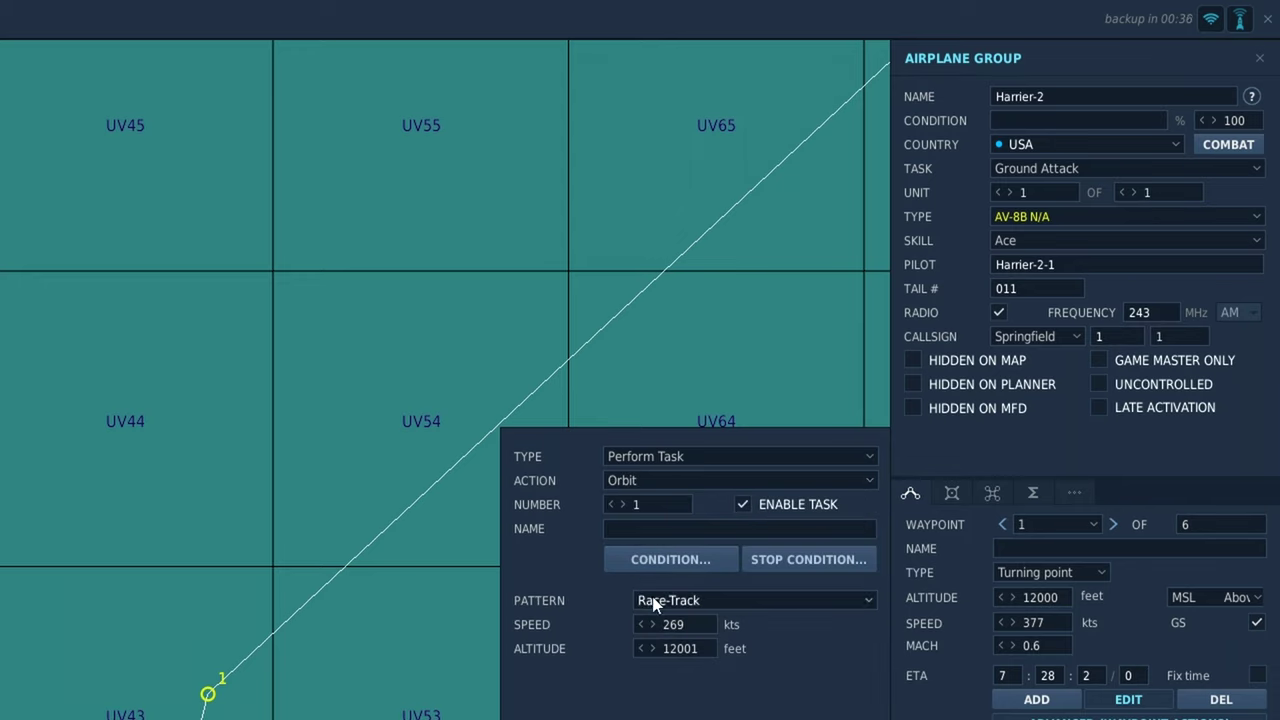
left_click(654, 533)
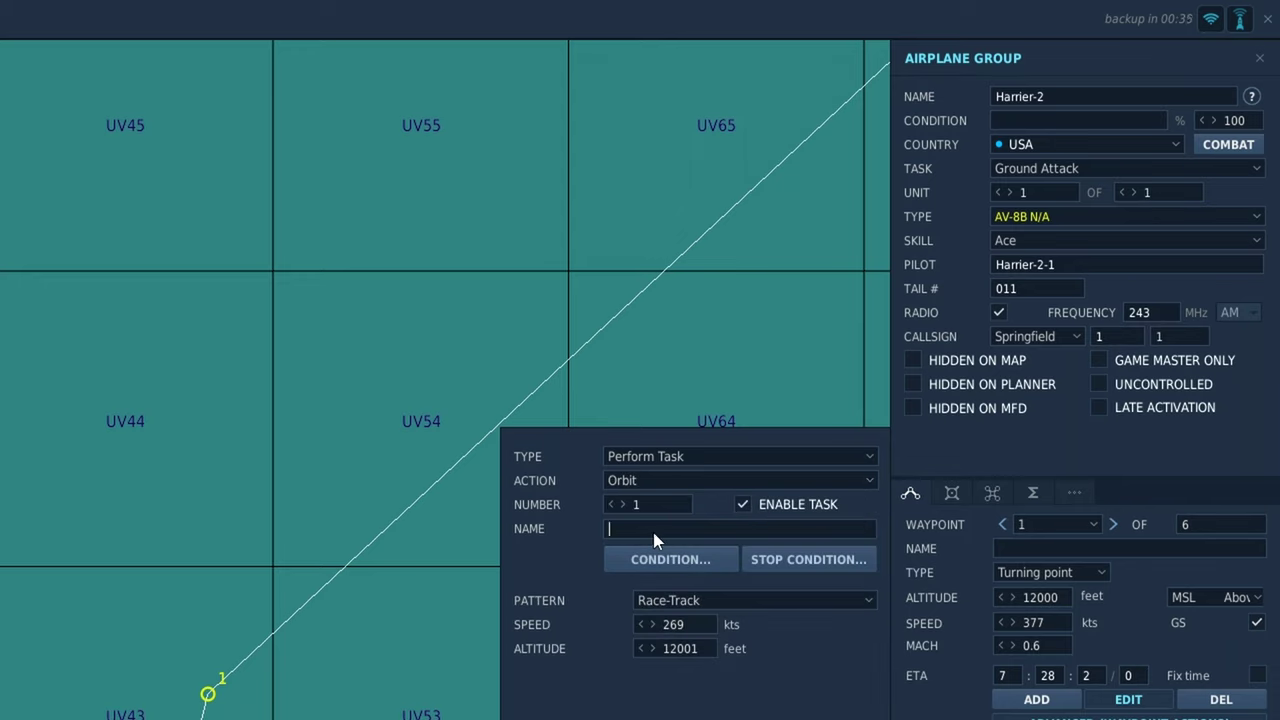
left_click(697, 600)
left_click(696, 643)
left_click(701, 623)
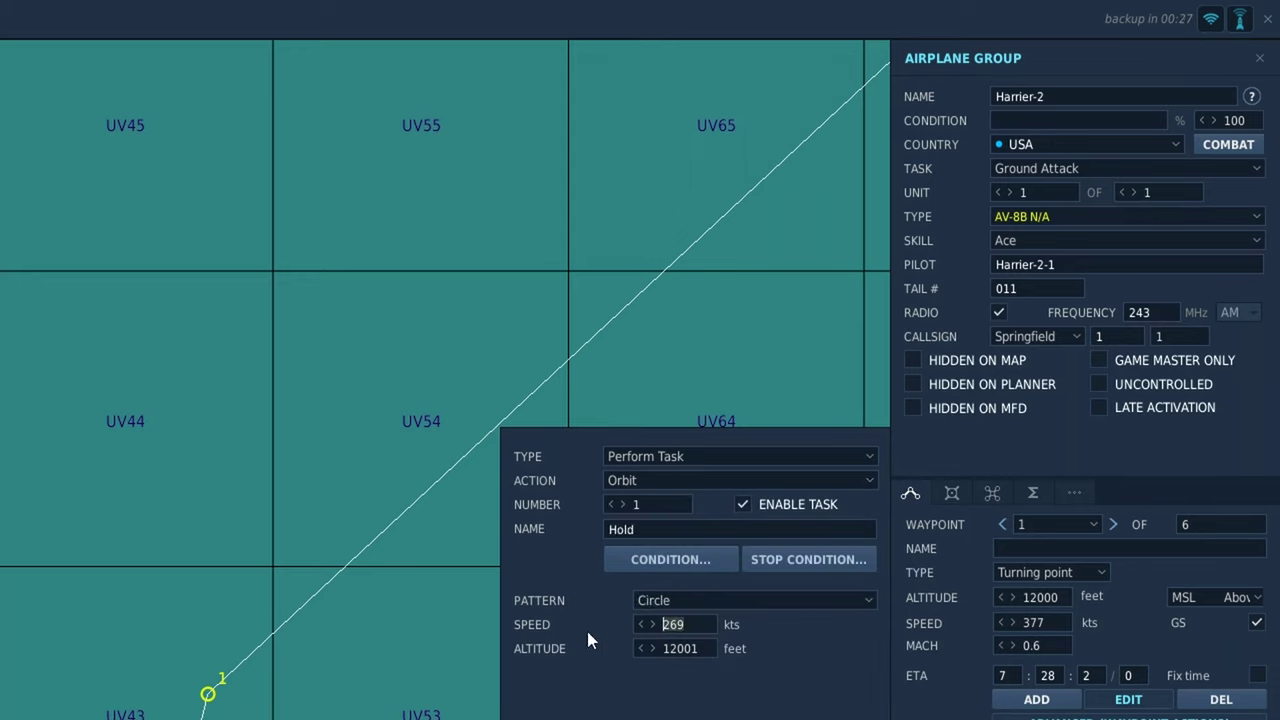
type("300")
left_click(828, 563)
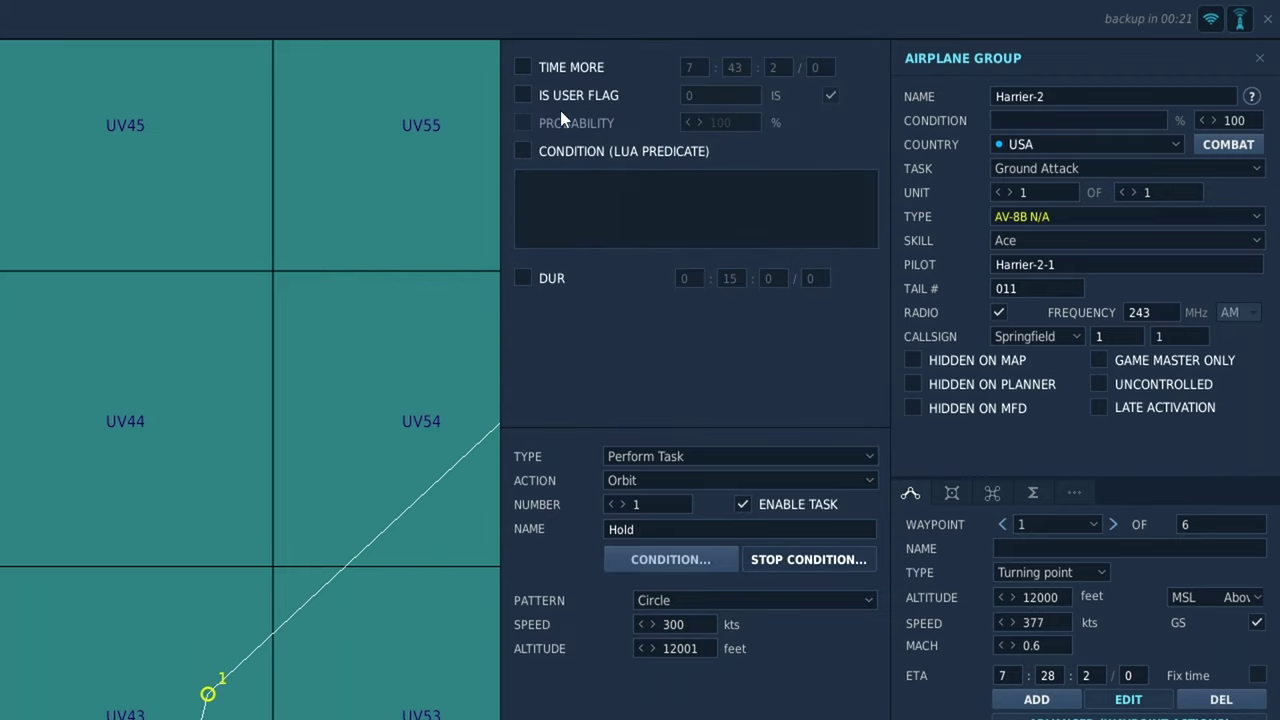
left_click(522, 95)
left_click(810, 560)
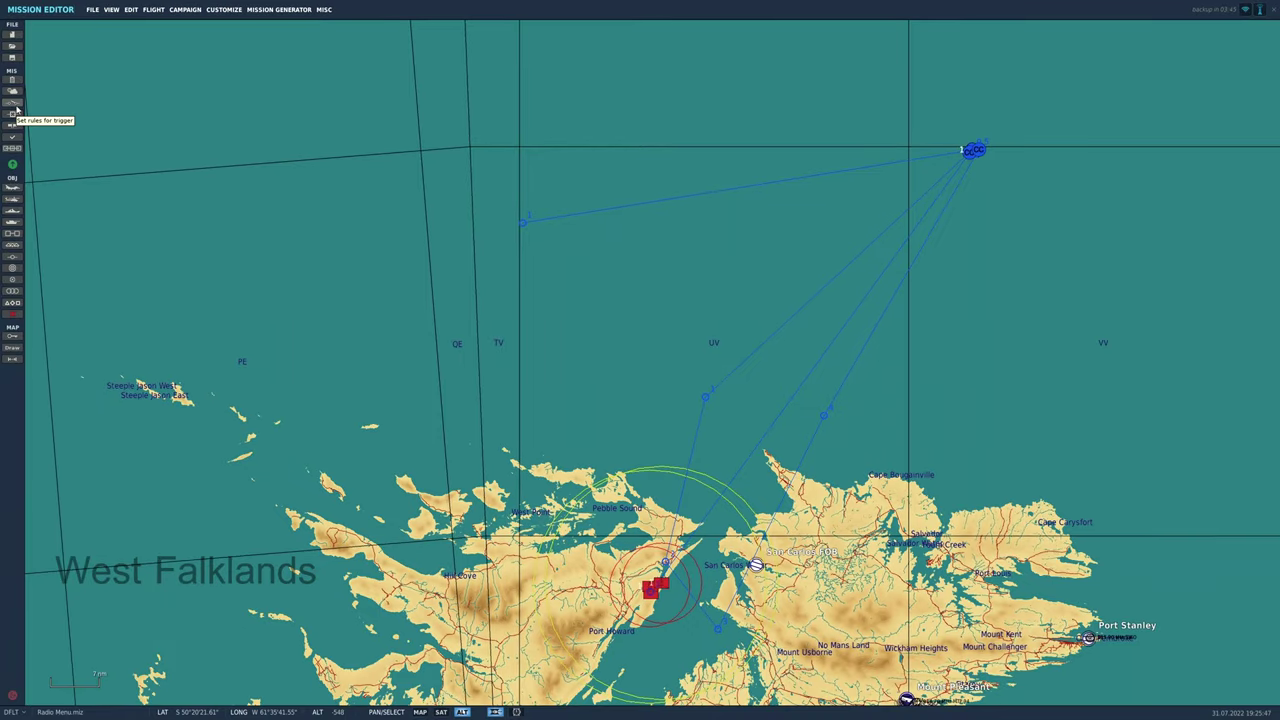
Step: Create a trigger named Menu with a TIME MORE 3-second condition
left_click(1, 111)
left_click(696, 266)
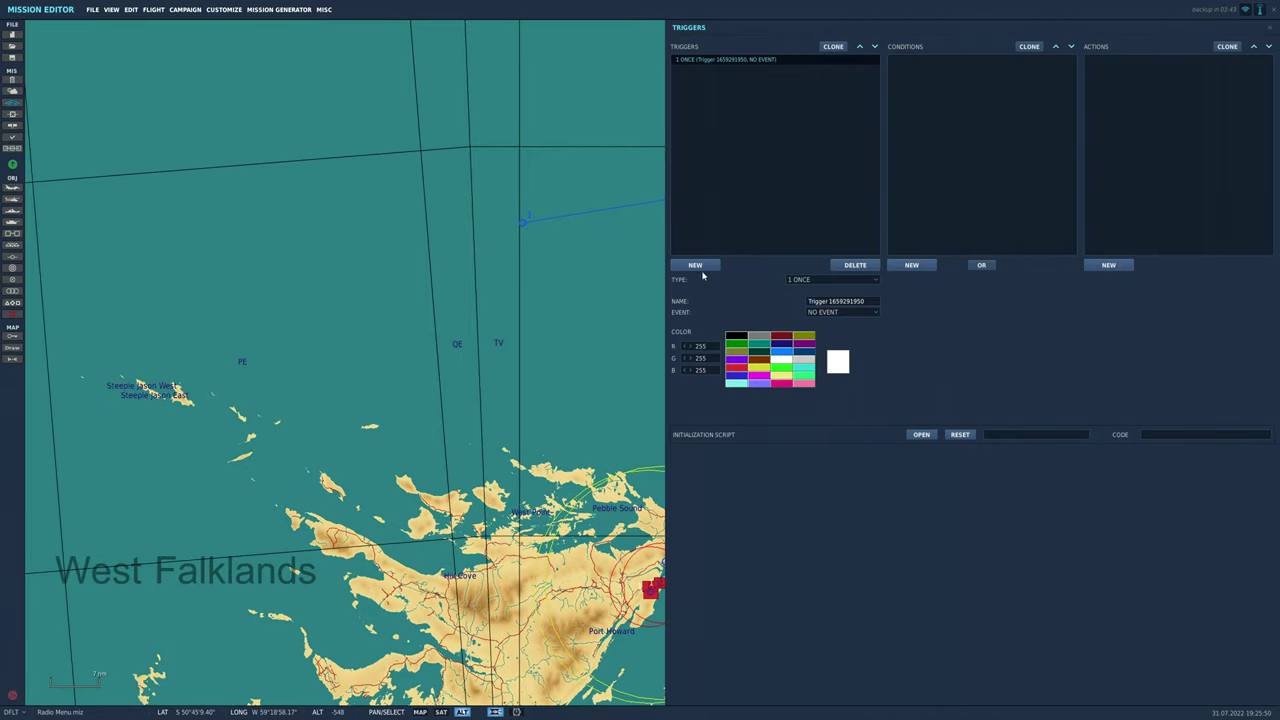
left_click_drag(872, 302, 707, 344)
type("Menu")
left_click(911, 265)
left_click(1030, 280)
scroll(1040, 335, "down", 3)
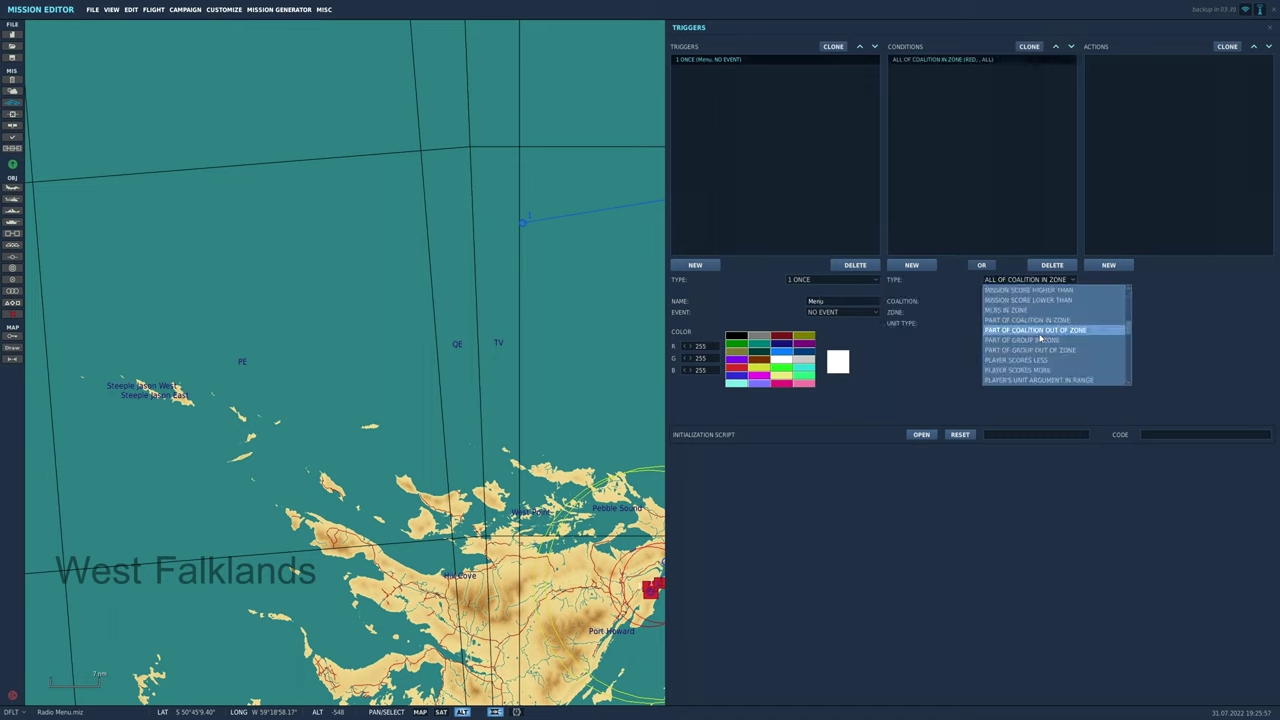
scroll(1040, 338, "down", 3)
left_click(1036, 332)
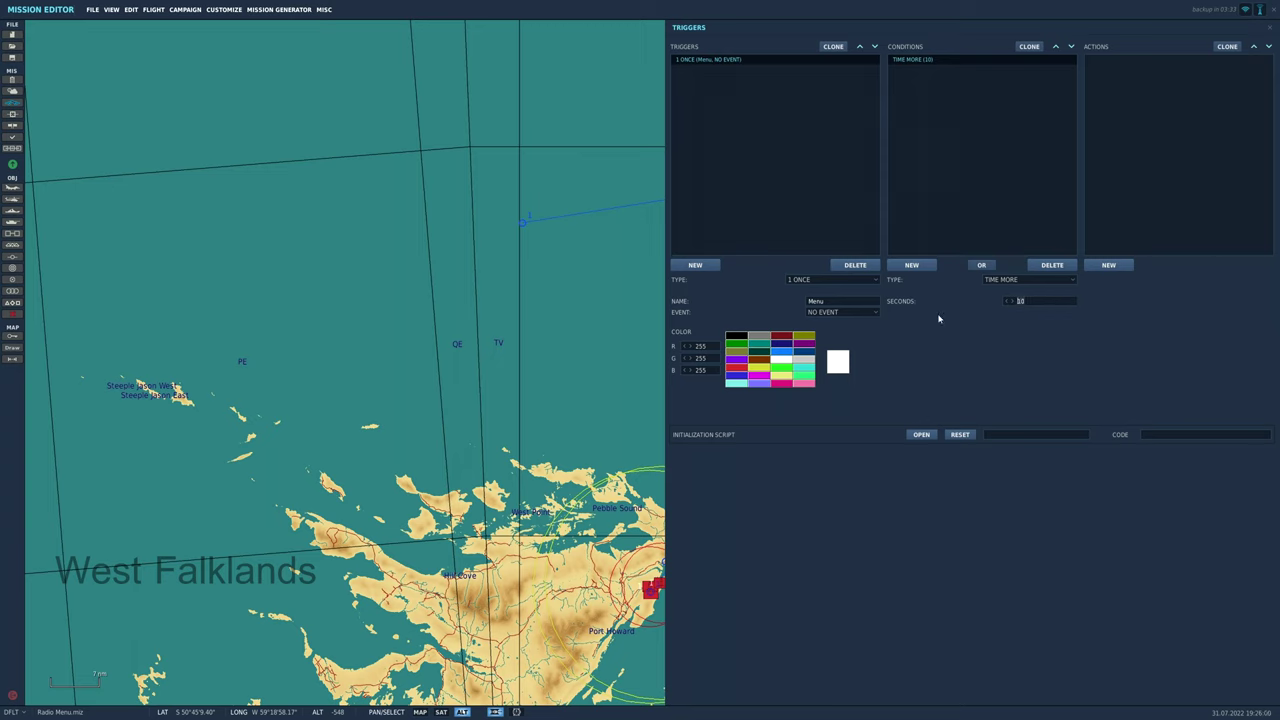
Step: Add a RADIO ITEM ADD FOR GROUP action for Harrier-1, named Strike TO, setting flag 2
left_click(1110, 266)
left_click(1200, 279)
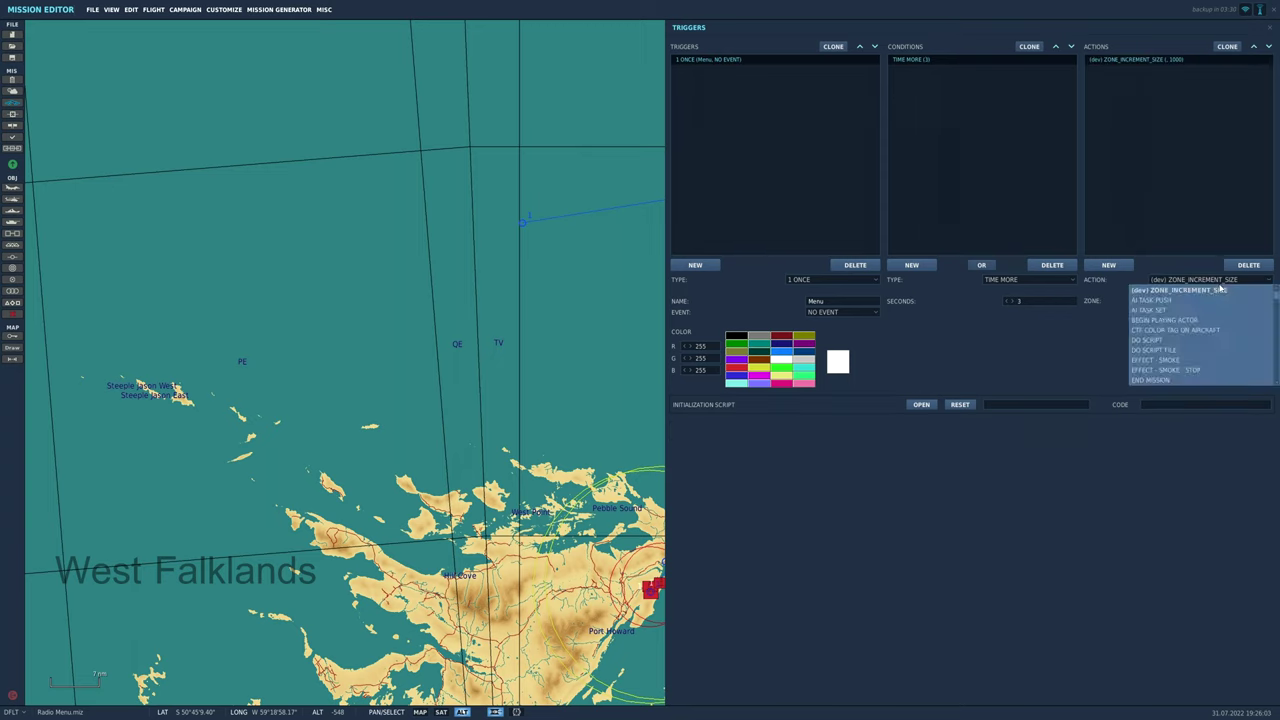
scroll(1185, 320, "down", 3)
scroll(1187, 325, "down", 8)
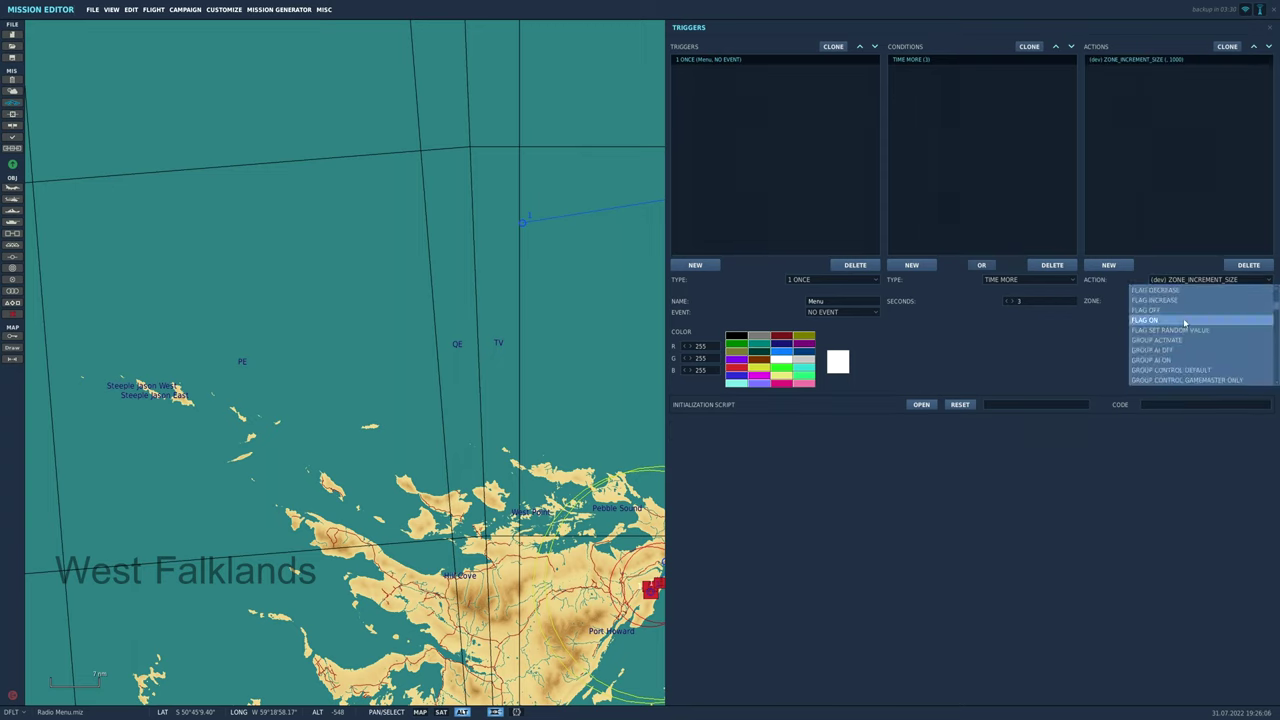
scroll(1191, 335, "down", 3)
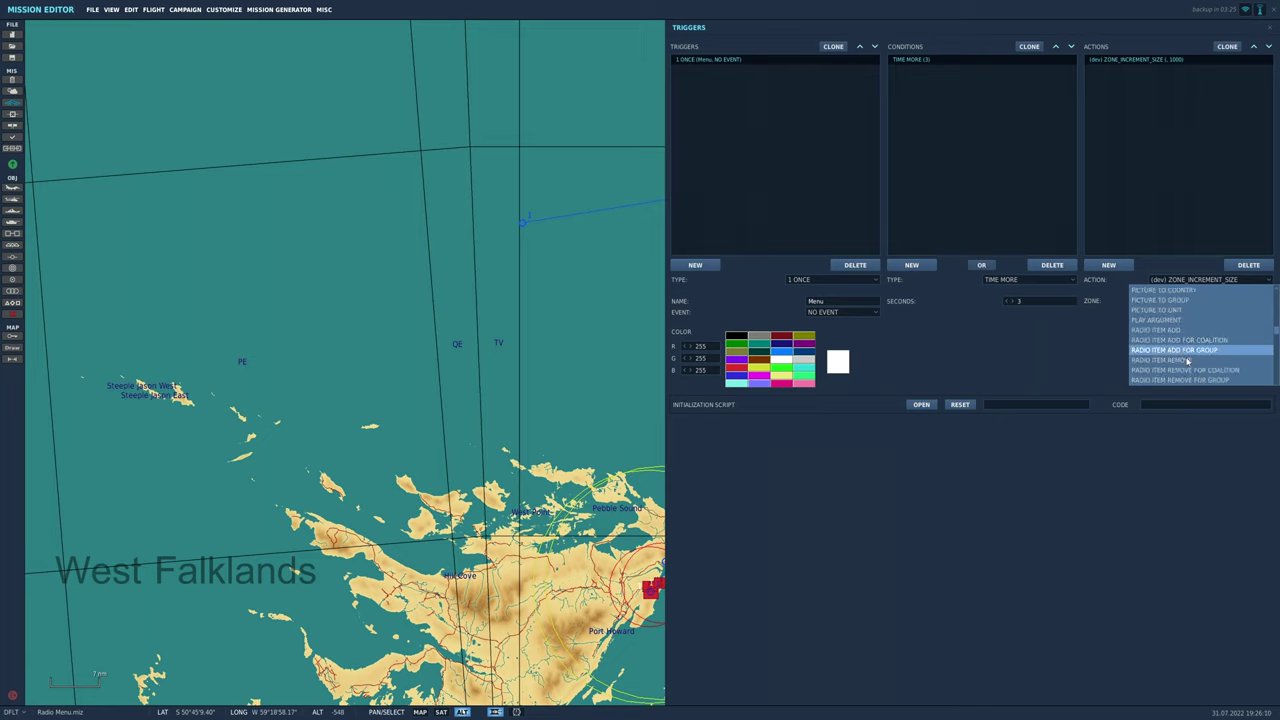
left_click(1215, 351)
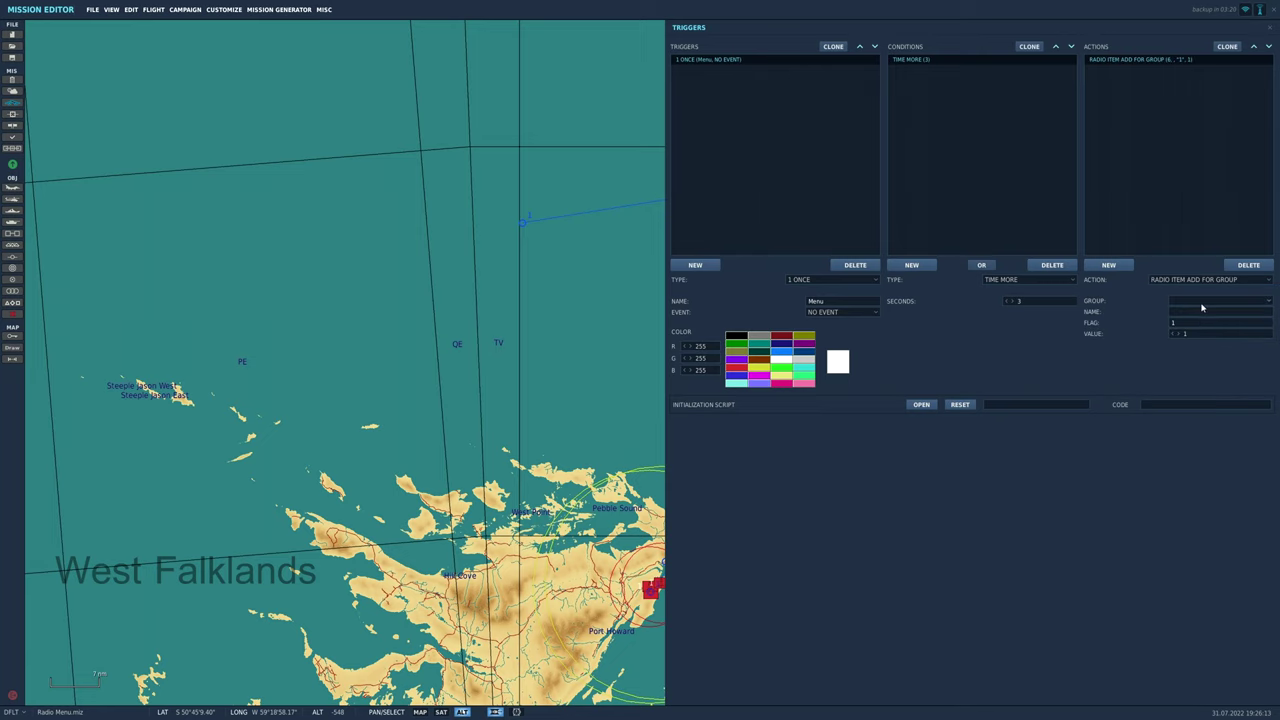
left_click(1200, 301)
left_click(1200, 312)
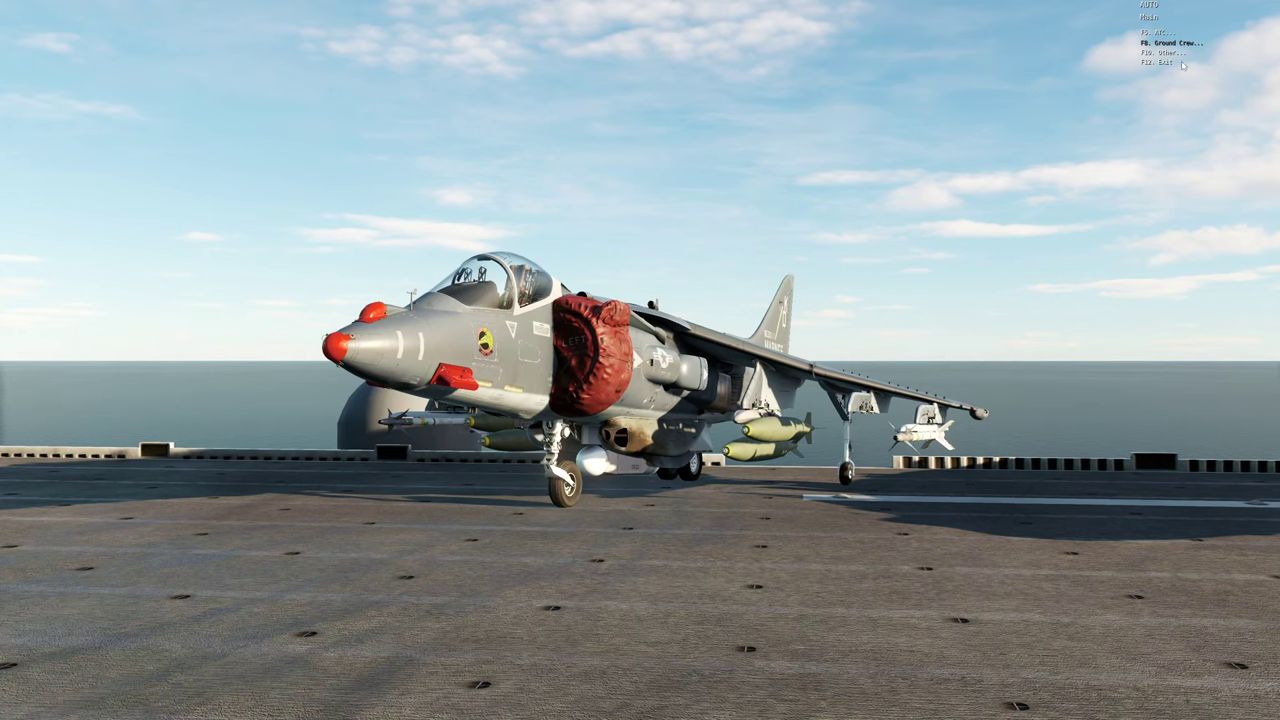
Step: Check the F10 Other radio submenu, then select the Strike TO radio action in the editor
key("F10")
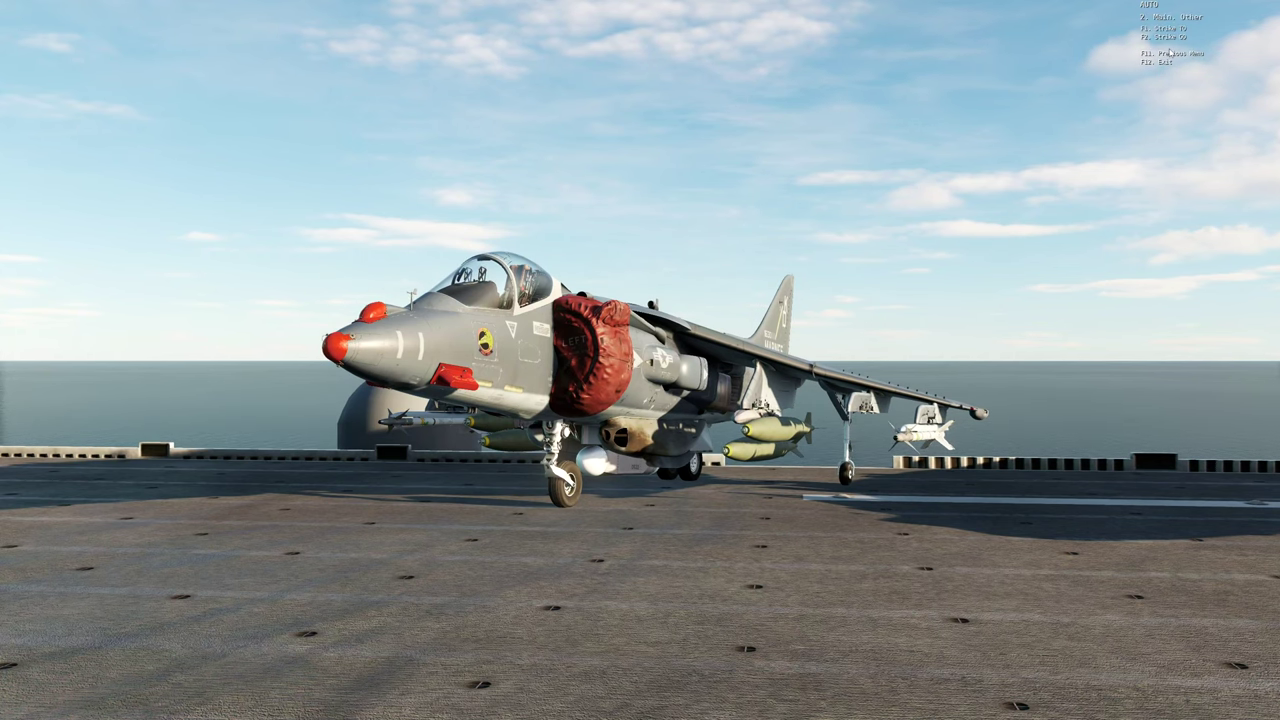
key("F1")
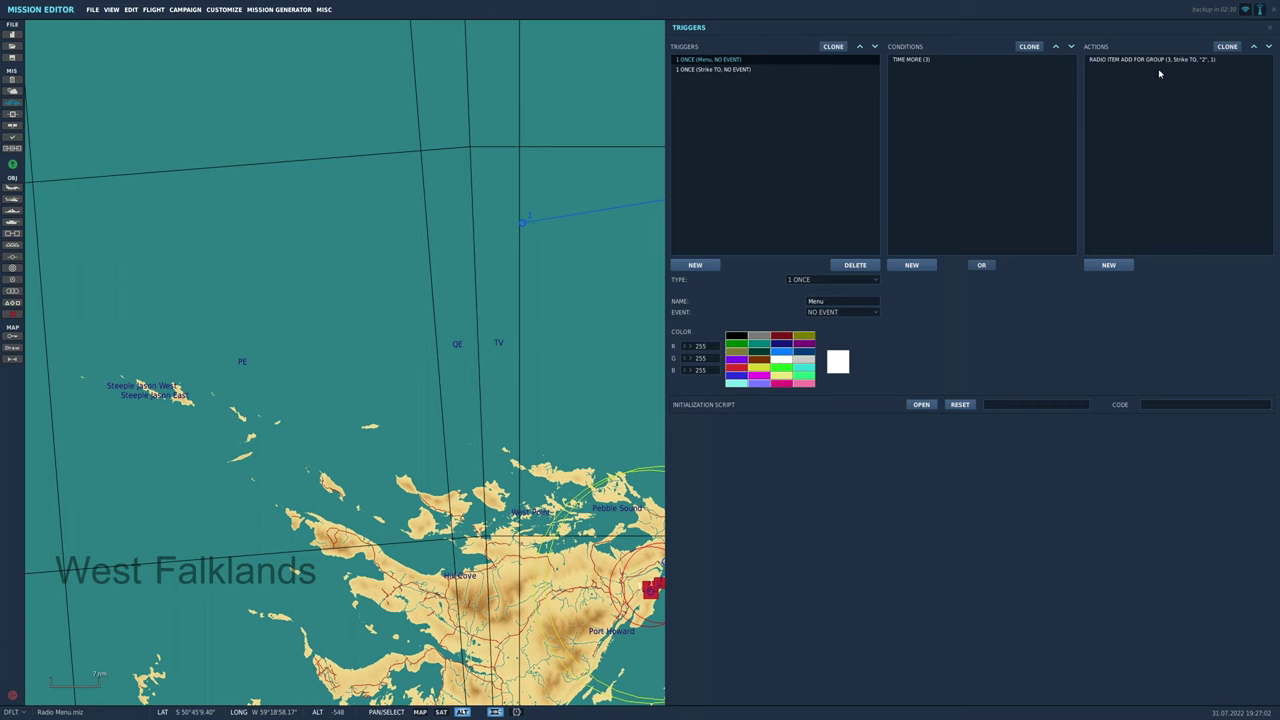
left_click(1154, 64)
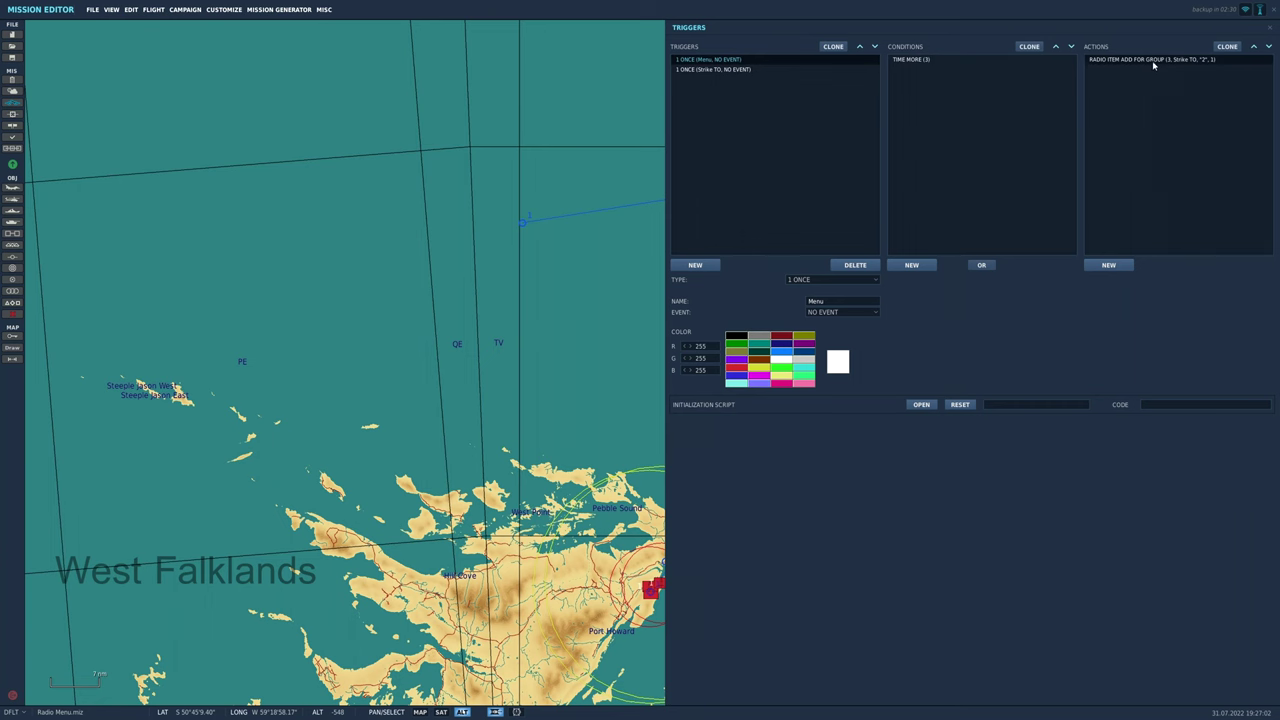
Step: Clone the Strike TO radio action as Strike GO with flag 3
left_click(1227, 46)
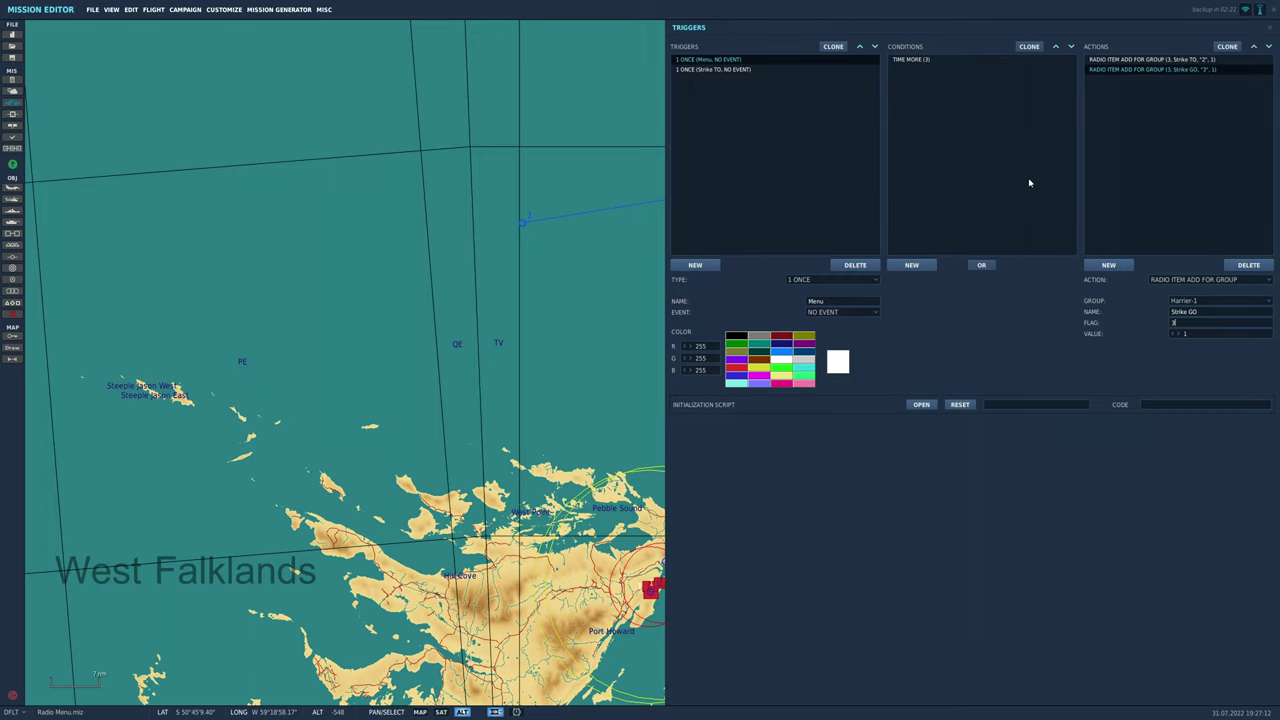
left_click(811, 152)
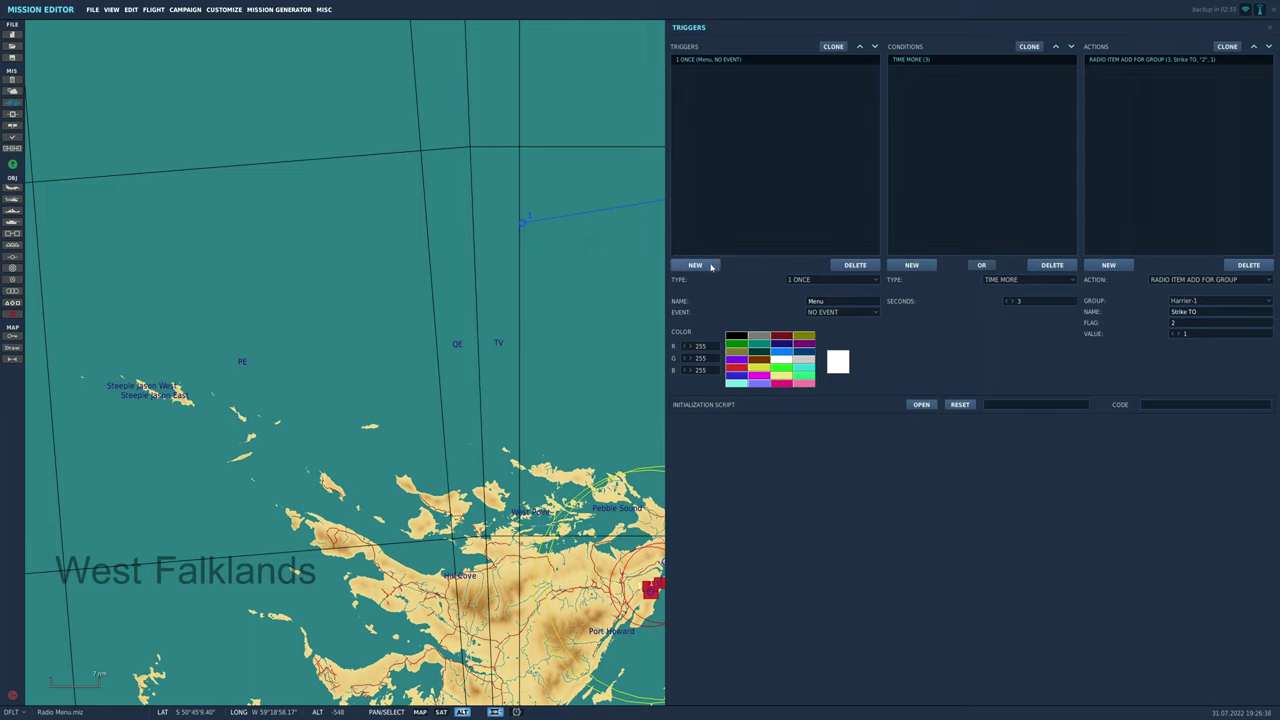
Step: Create trigger Strike TO with condition flag 2 equals 1 and an AI TASK PUSH action
left_click(712, 266)
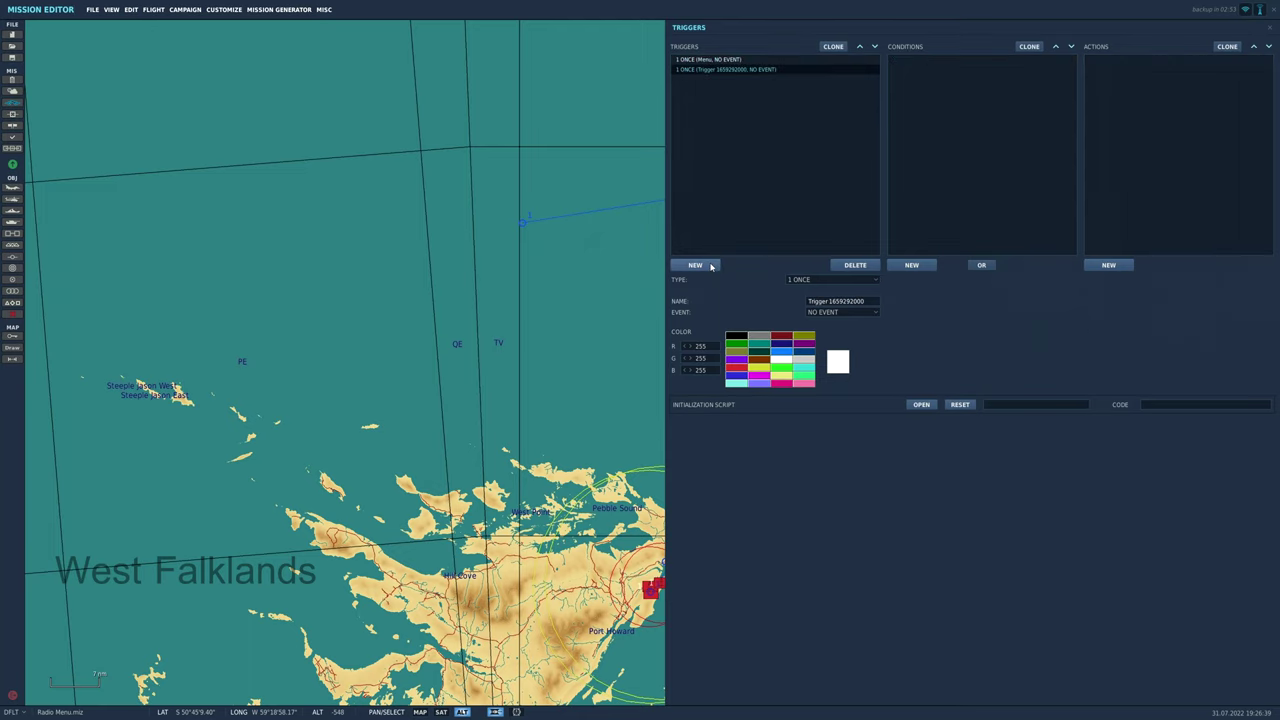
left_click(871, 302)
type("Strike TO")
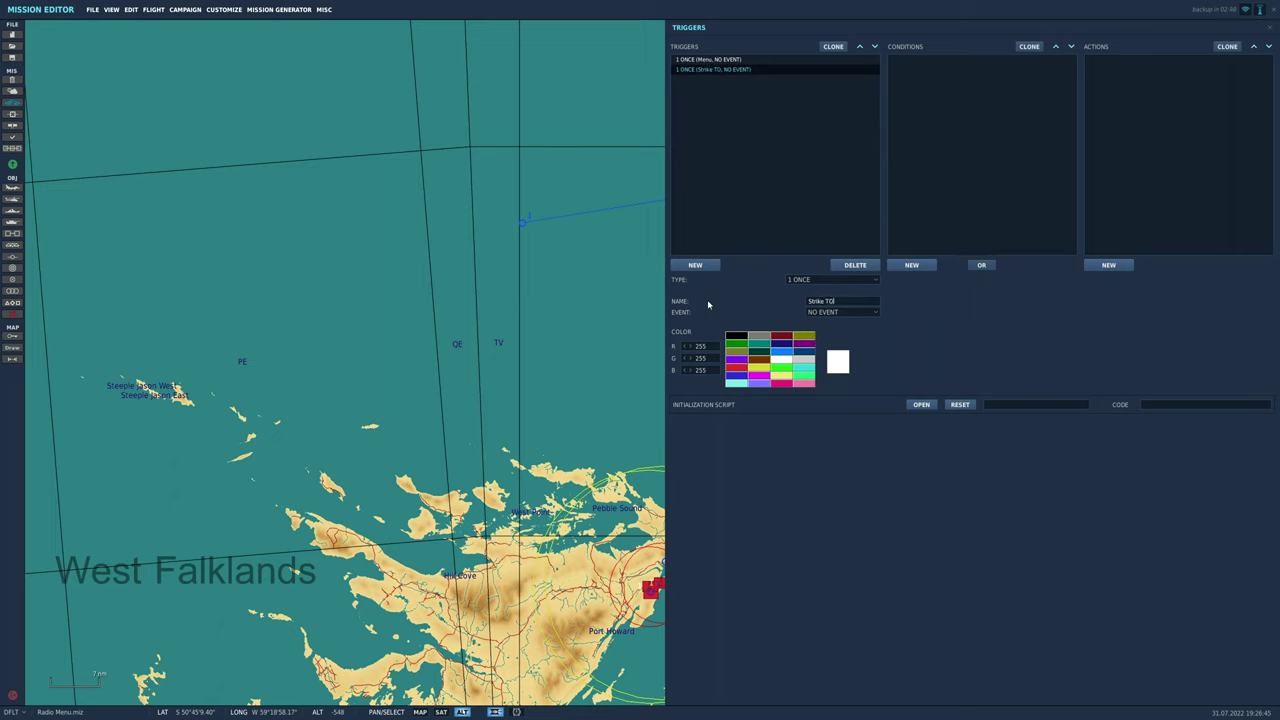
left_click(912, 265)
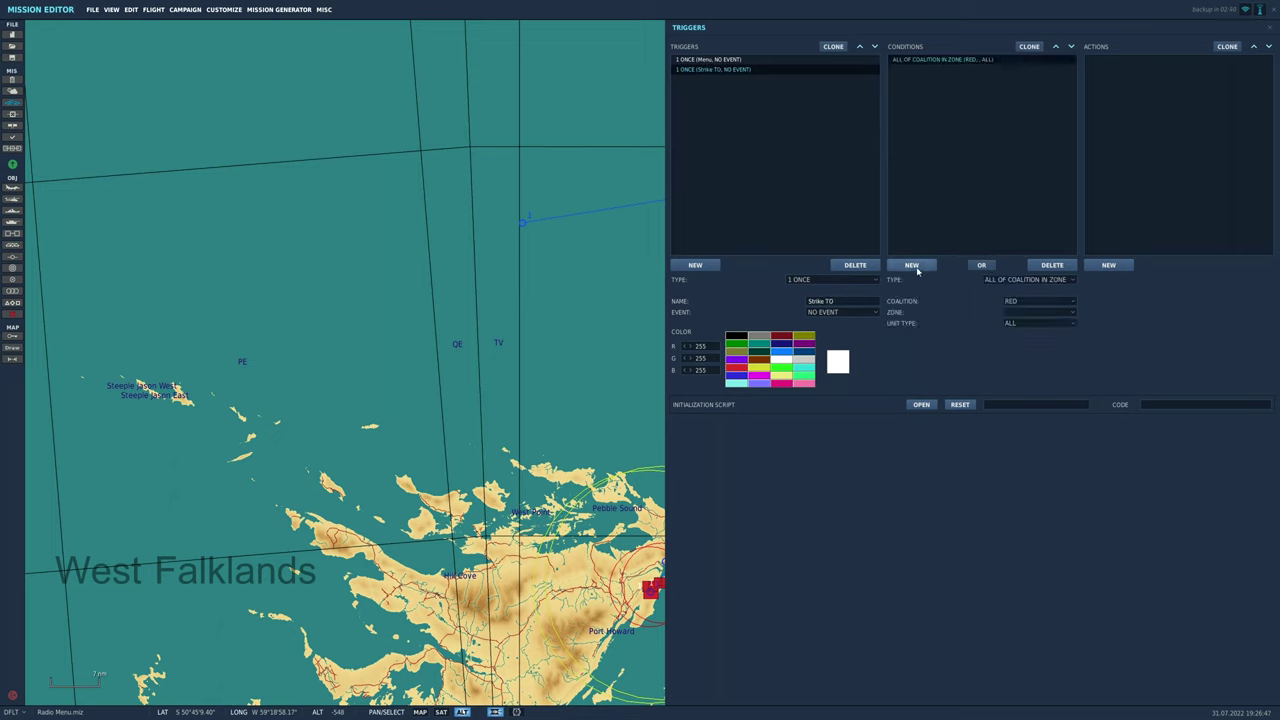
left_click(1030, 280)
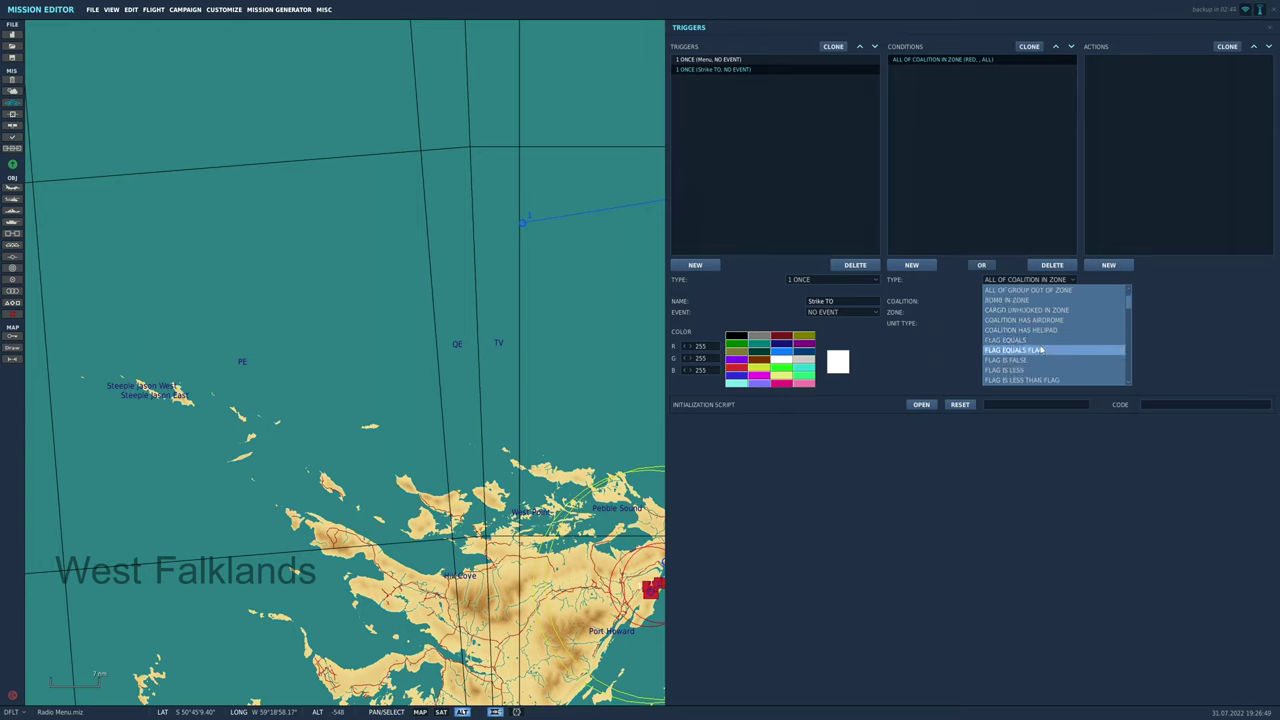
left_click(1045, 341)
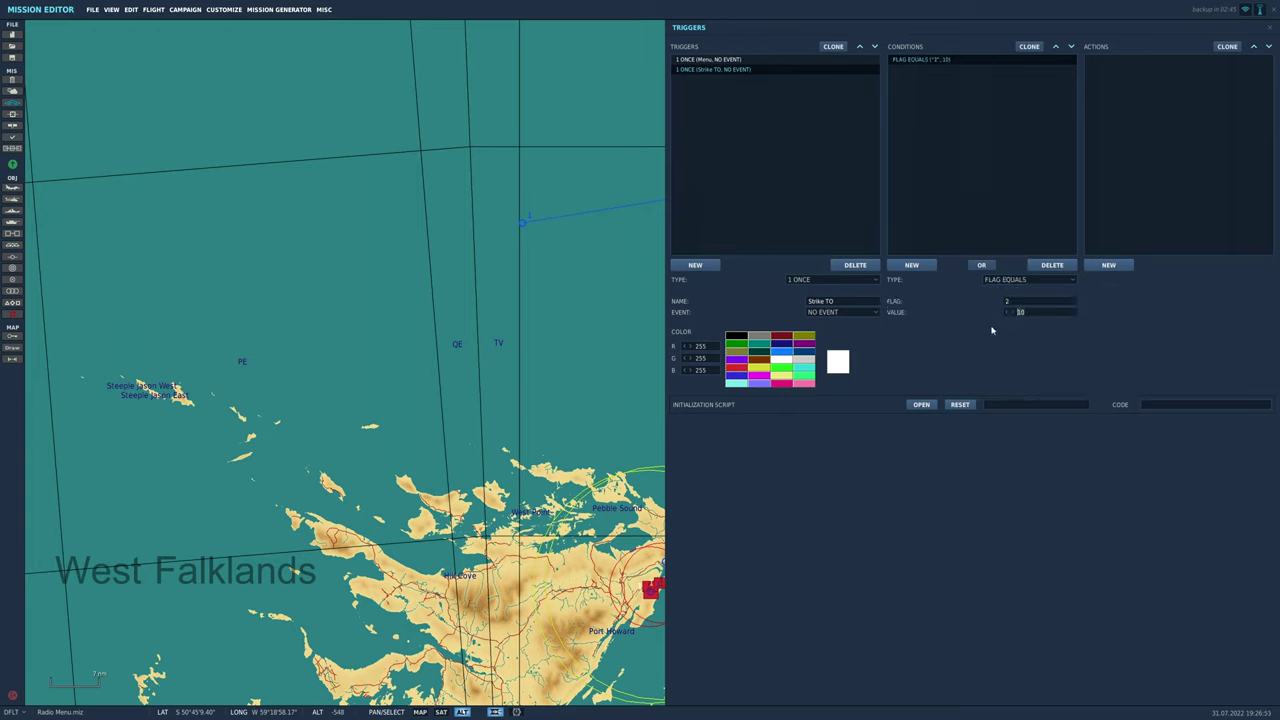
key("BackSpace")
left_click(1108, 265)
left_click(1195, 280)
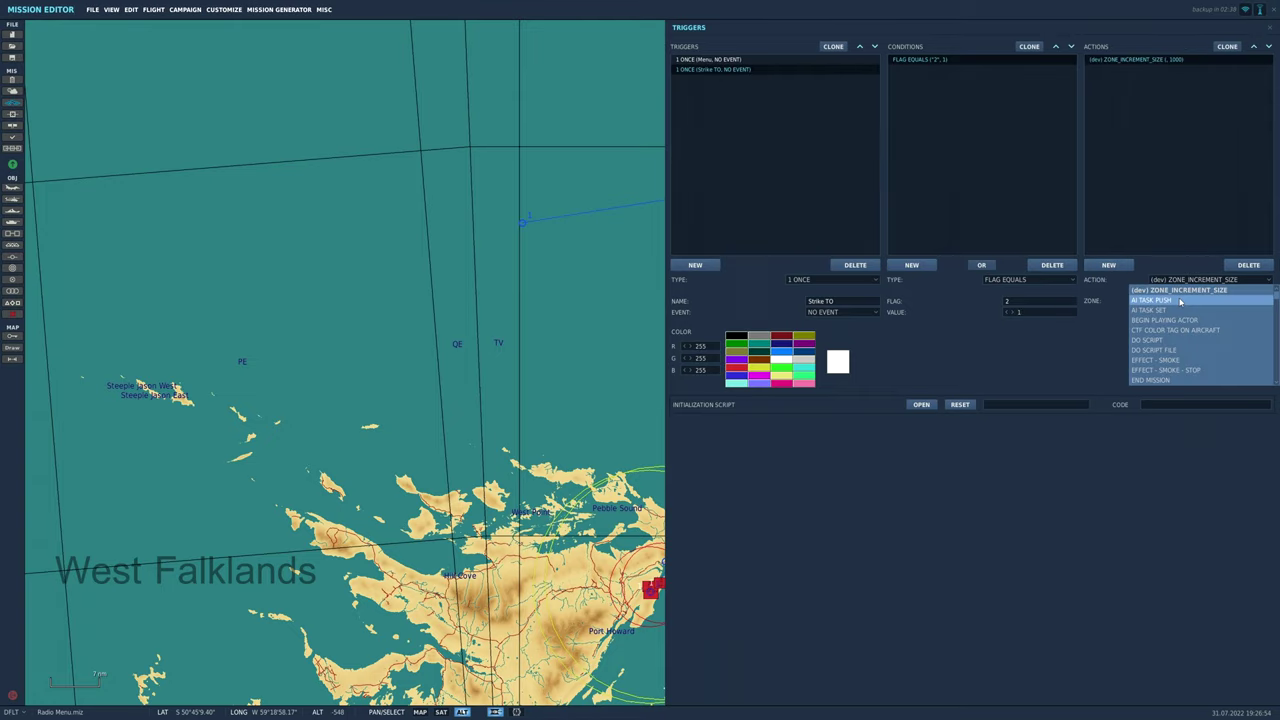
left_click(1181, 300)
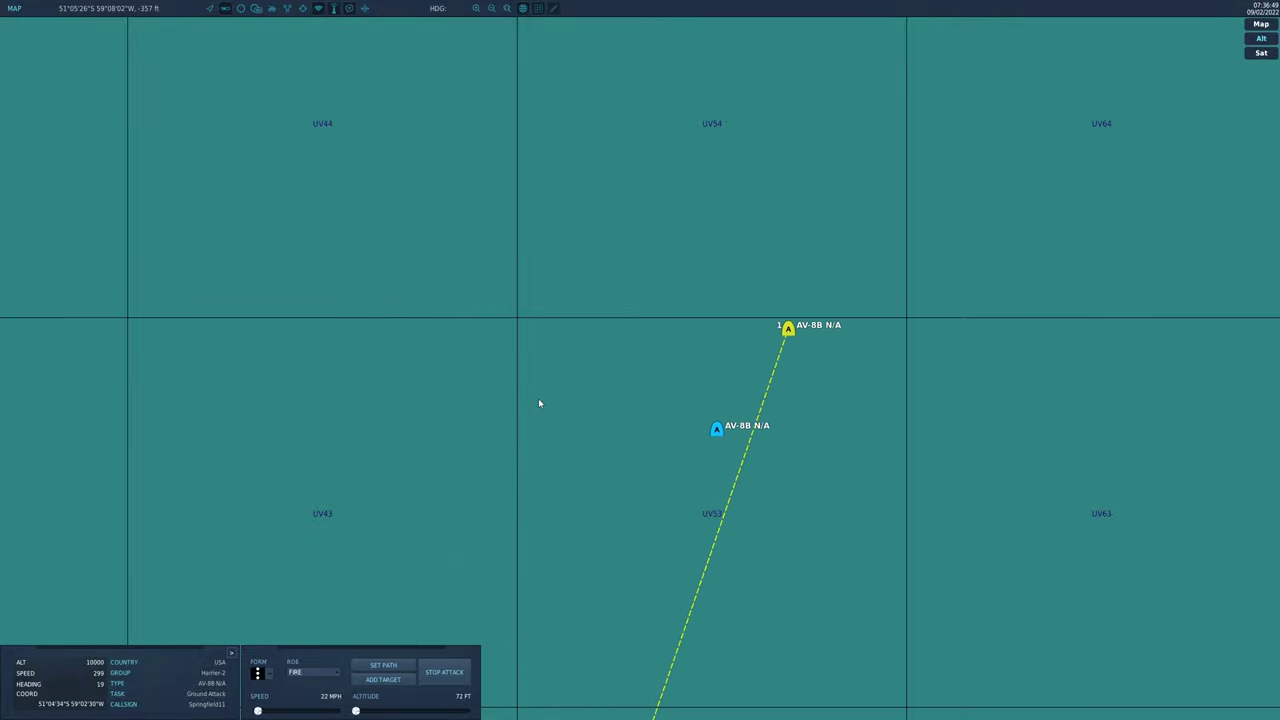
Step: Open the F10 Other radio submenu listing the Strike TO and Strike GO items
key("backslash")
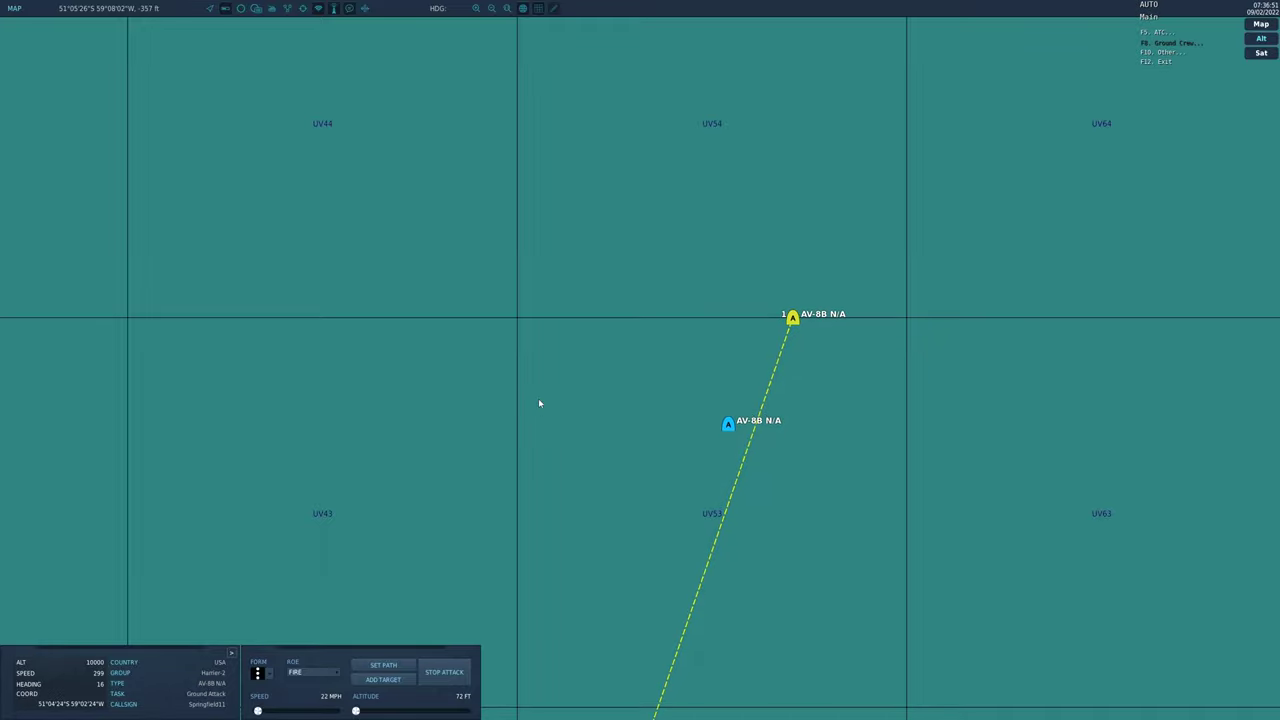
key("F10")
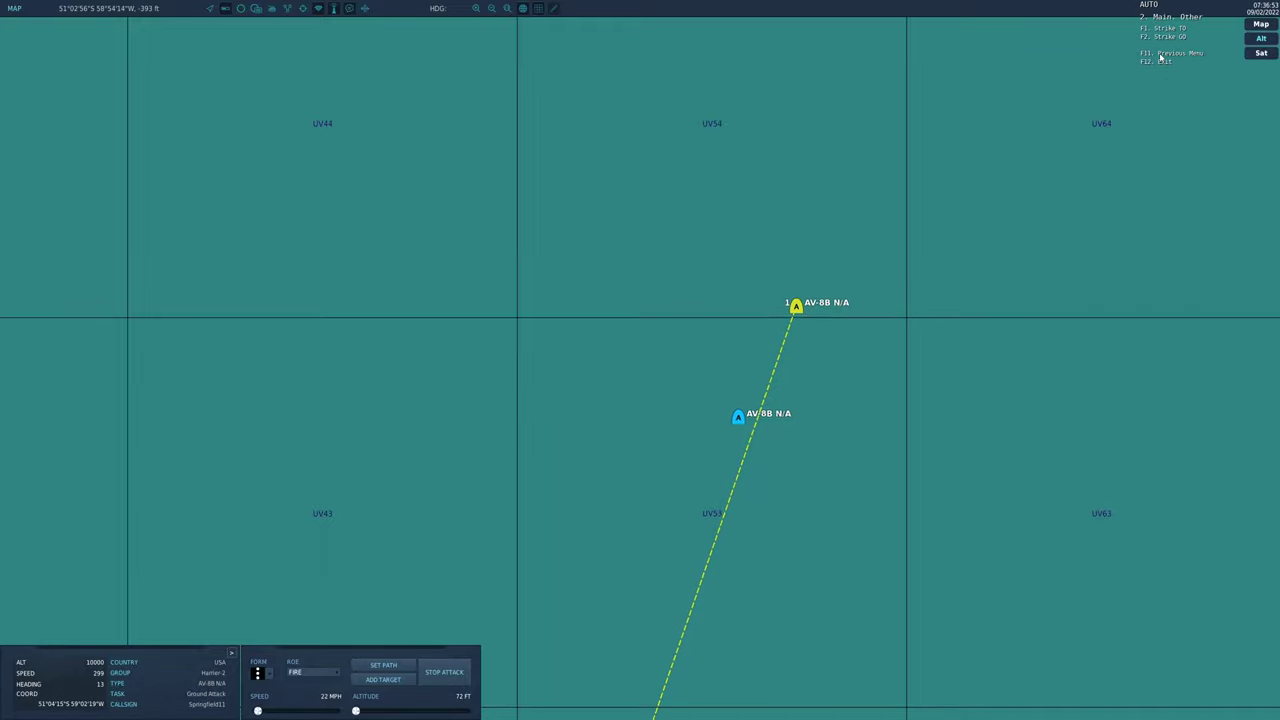